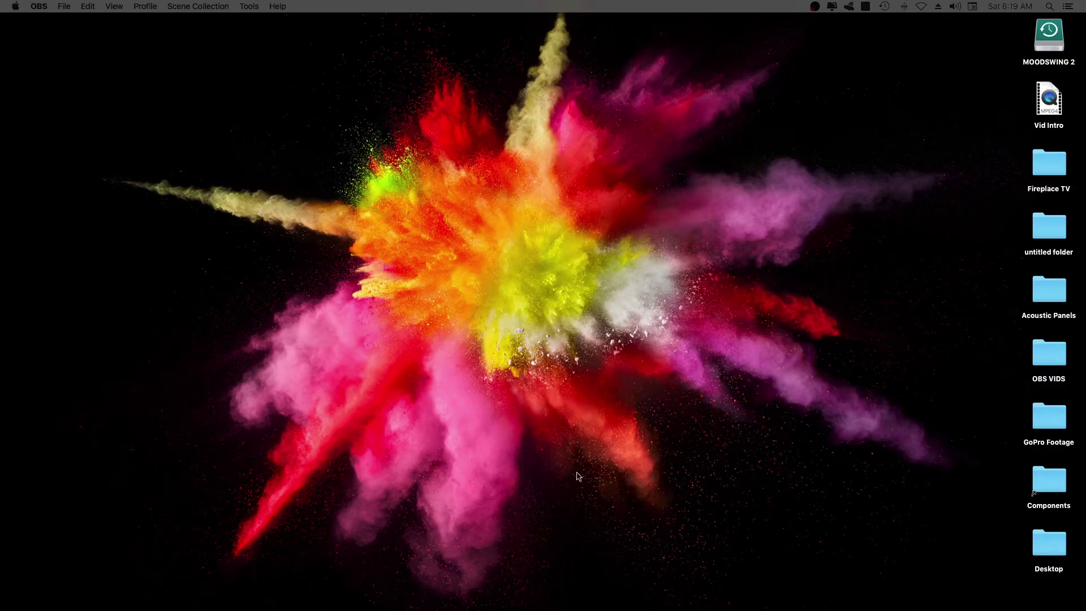
Launch Maschine 2 and load the Mitch Test Kit 2.0.mxgrp group file into Group A1.
mouse_move(634, 610)
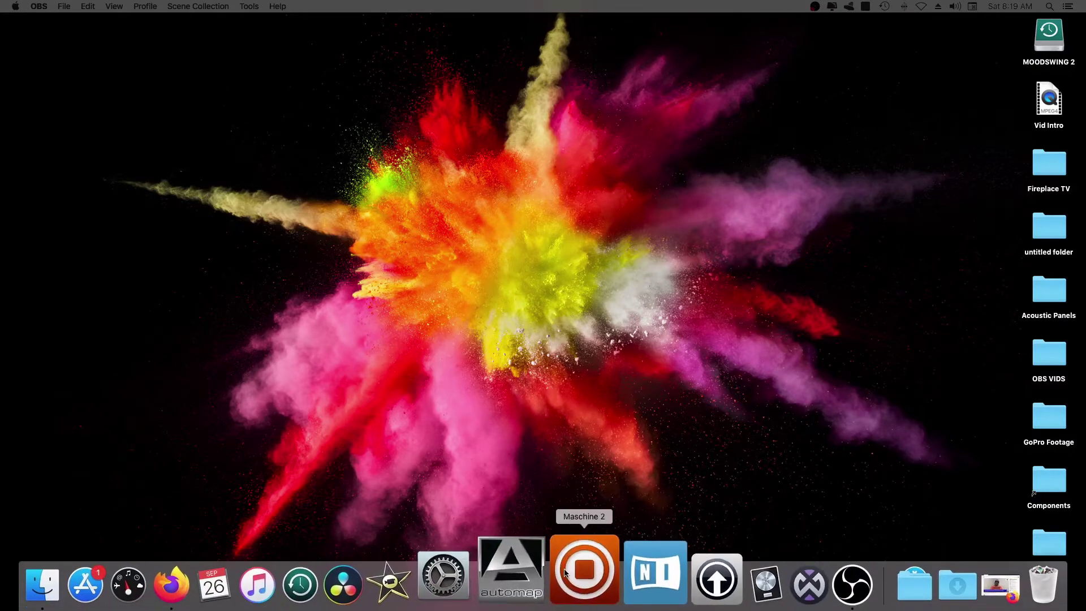
click(576, 574)
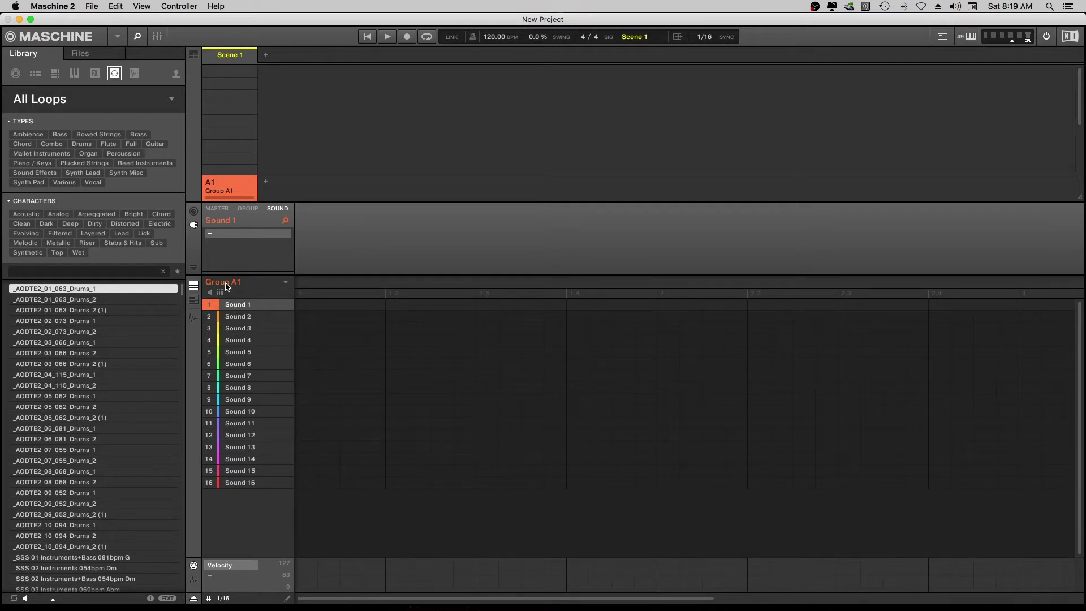
right_click(225, 285)
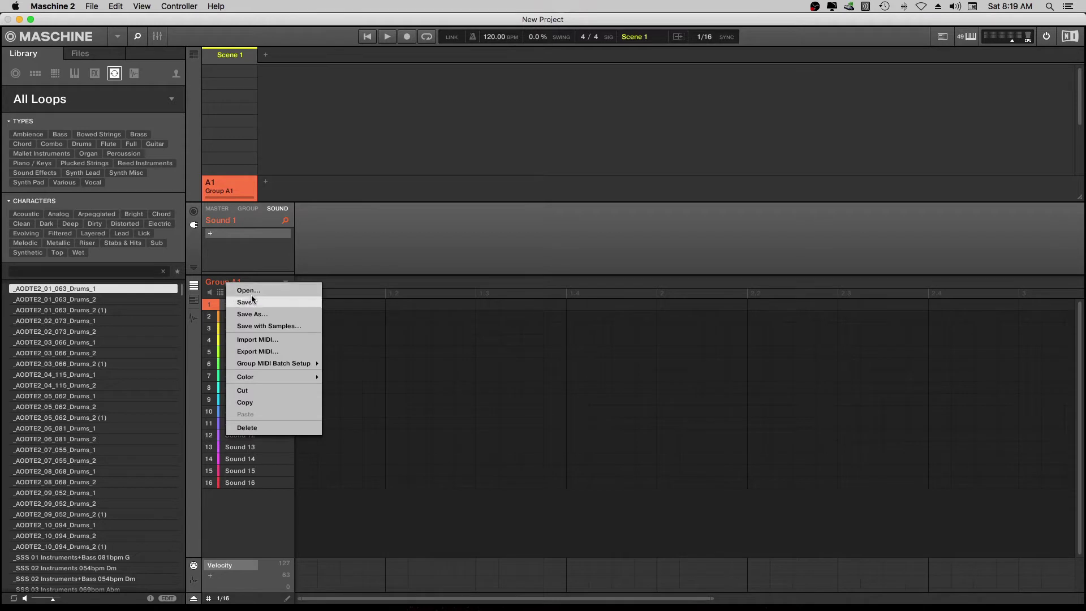
click(249, 290)
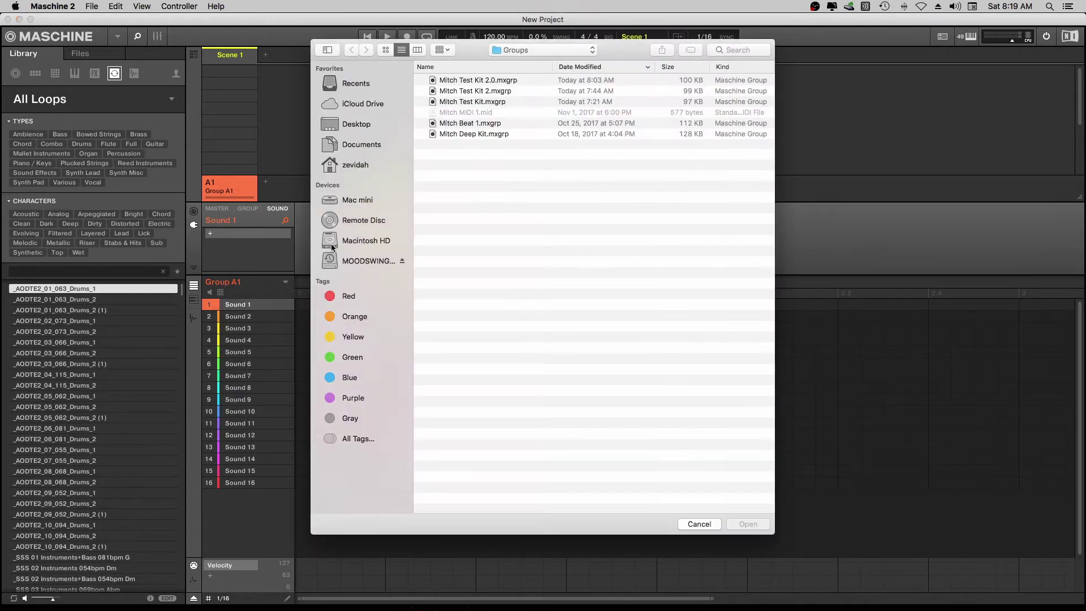
click(478, 80)
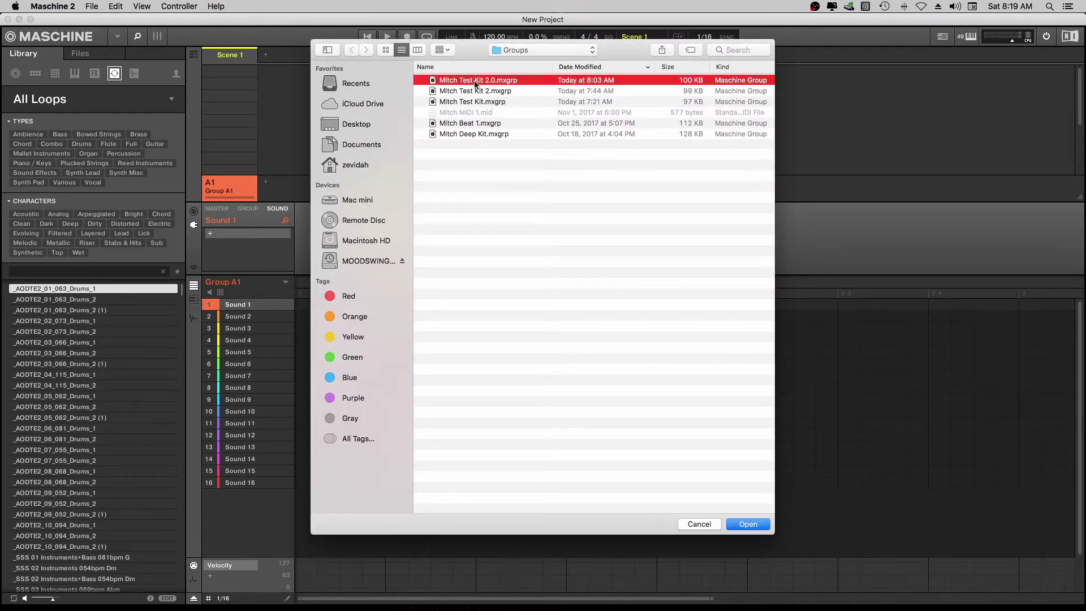
click(748, 524)
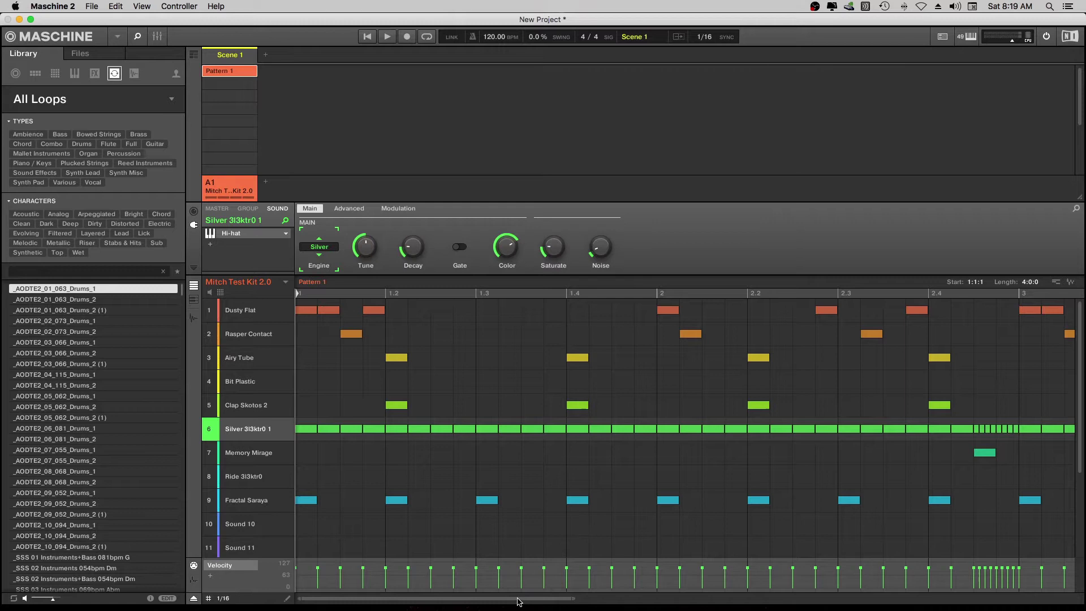
Zoom the pattern editor out so all four bars of Pattern 1 are visible.
drag(519, 598, 519, 604)
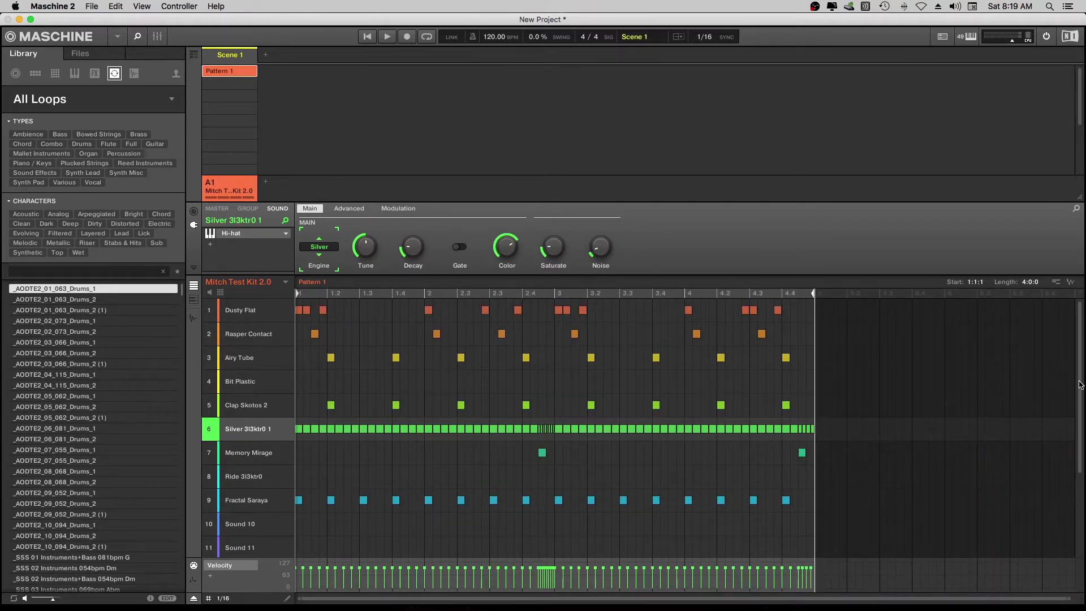
drag(1080, 384, 1071, 378)
Play Mitch Test Kit 2.0's Pattern 1 at 88 BPM.
key(space)
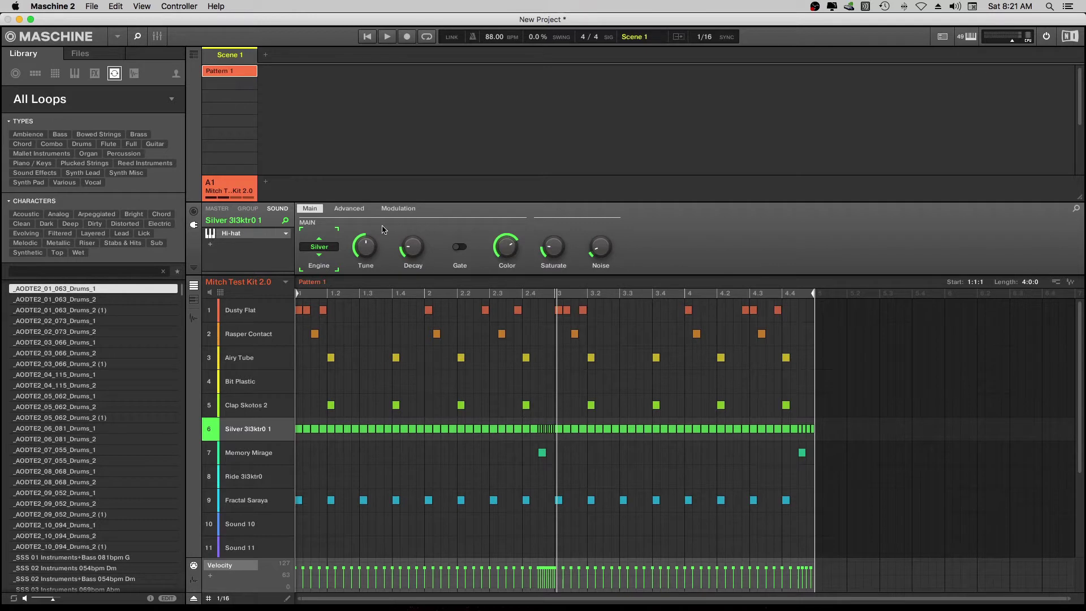
Create an empty Group B1 beside the A1 kit and enlarge the sound rows.
click(265, 182)
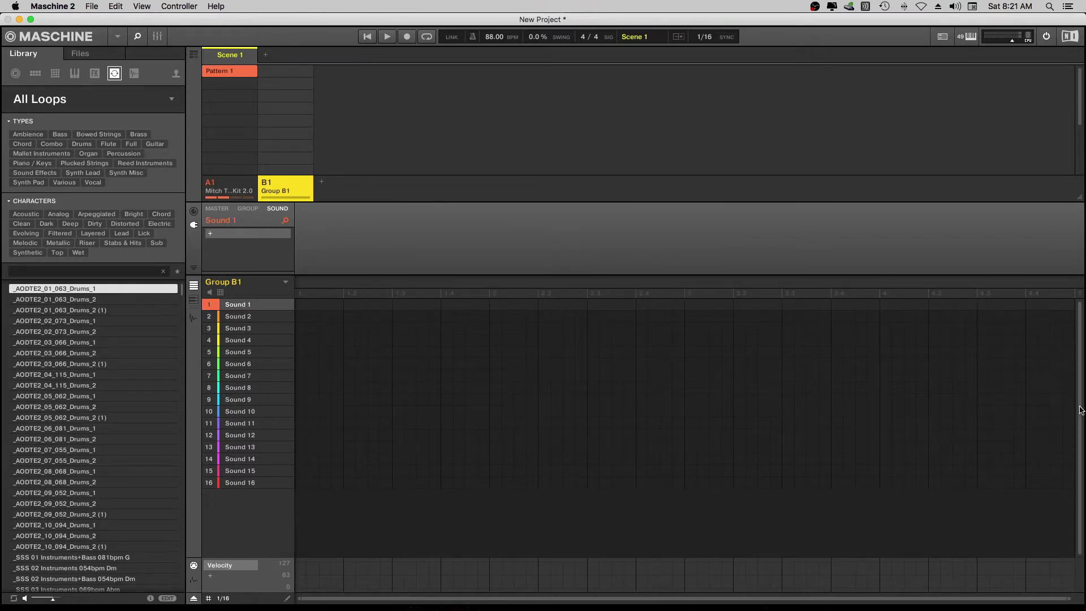
drag(1081, 410, 1080, 411)
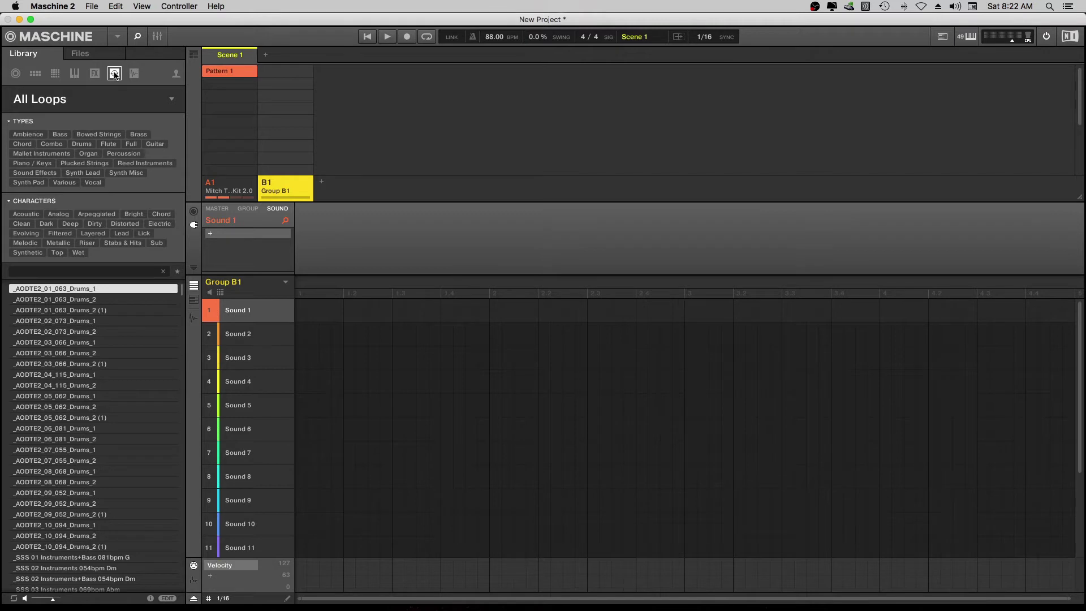
Switch the loop library to product collections and choose the Wide collection.
click(173, 100)
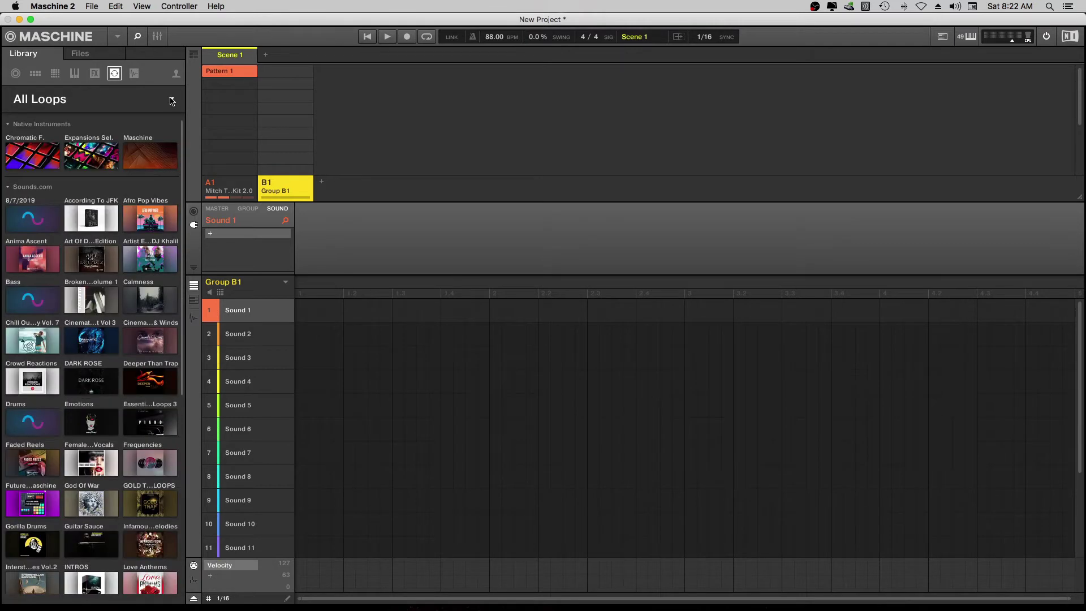
scroll(91, 350, down, 6)
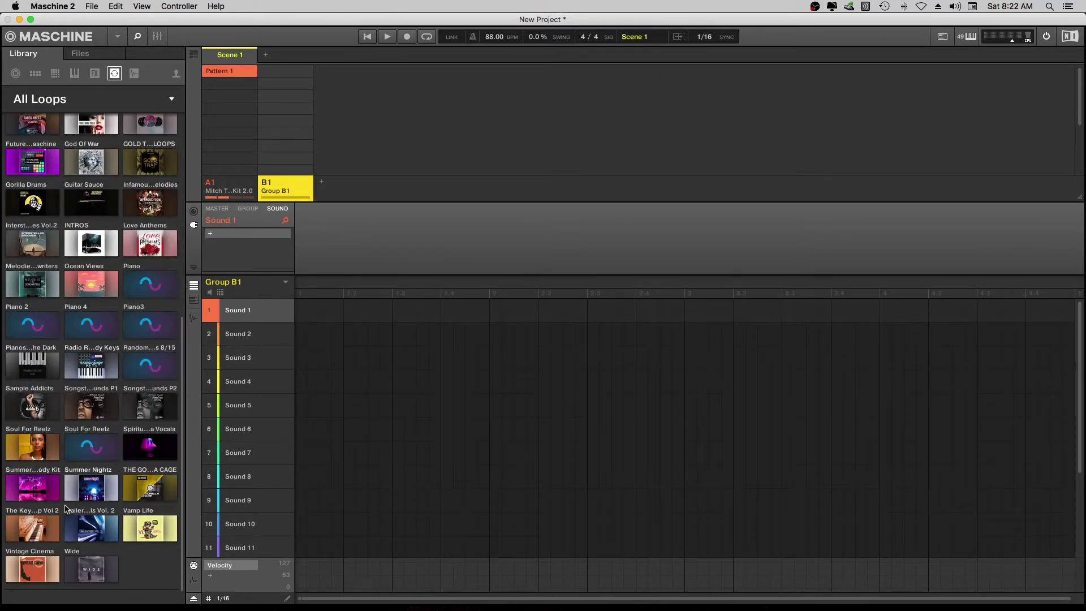
click(93, 573)
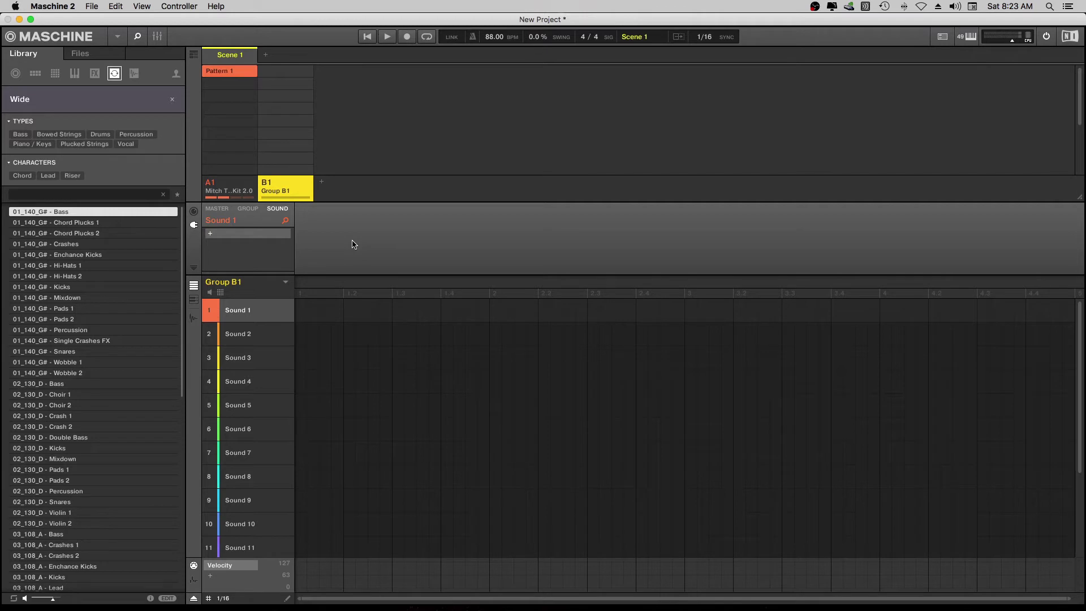
click(225, 182)
key(space)
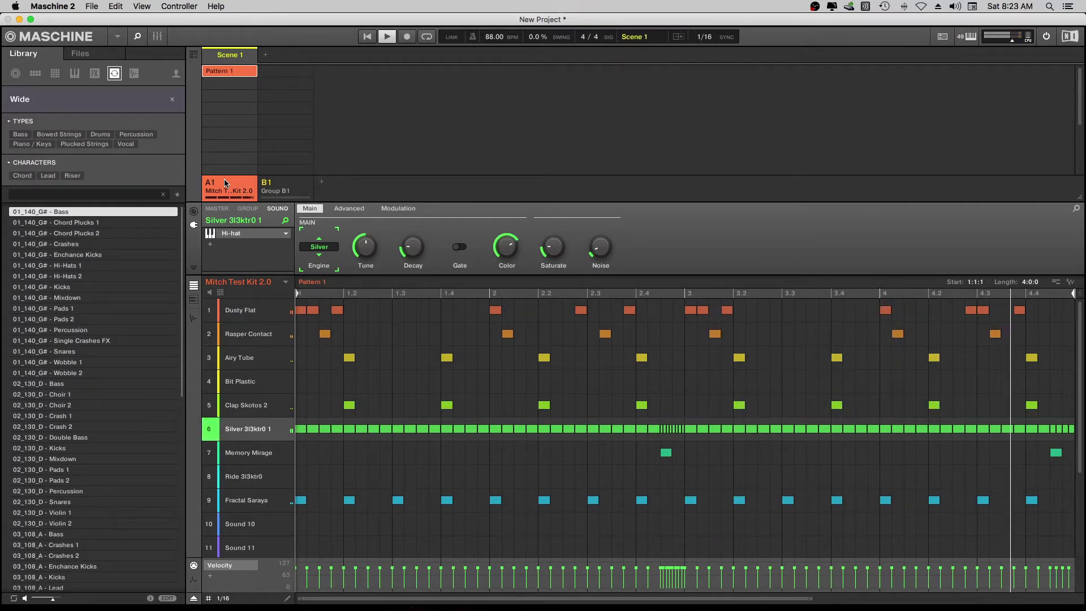
key(space)
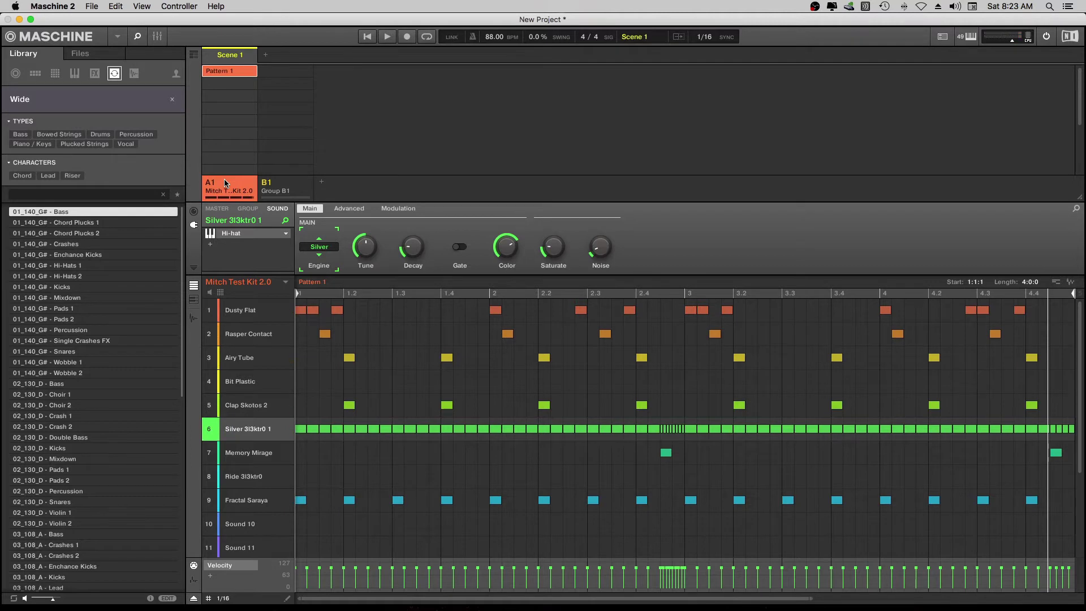
click(300, 185)
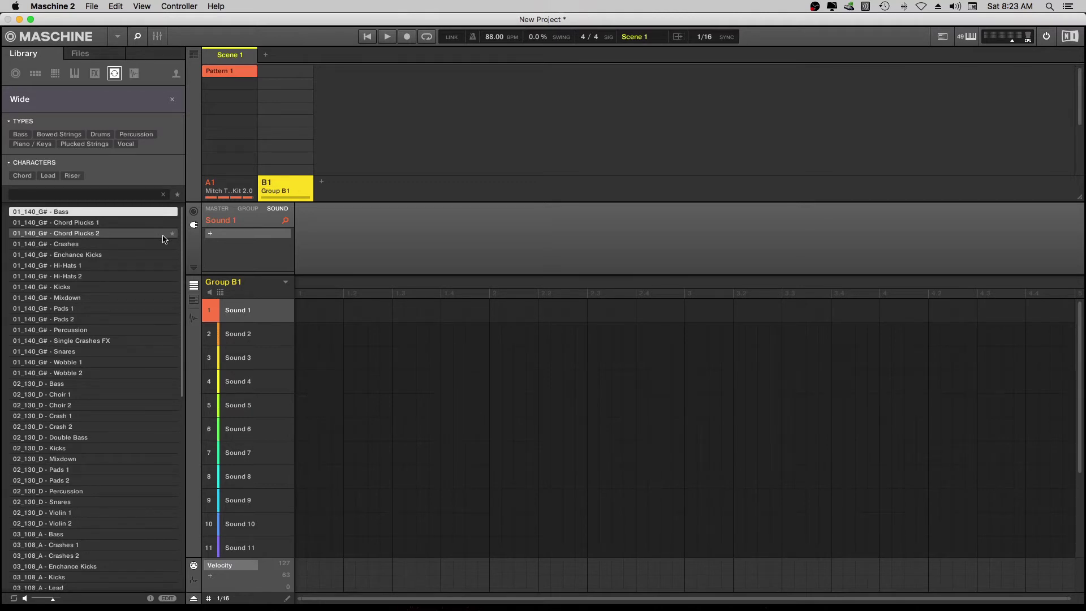
key(Down)
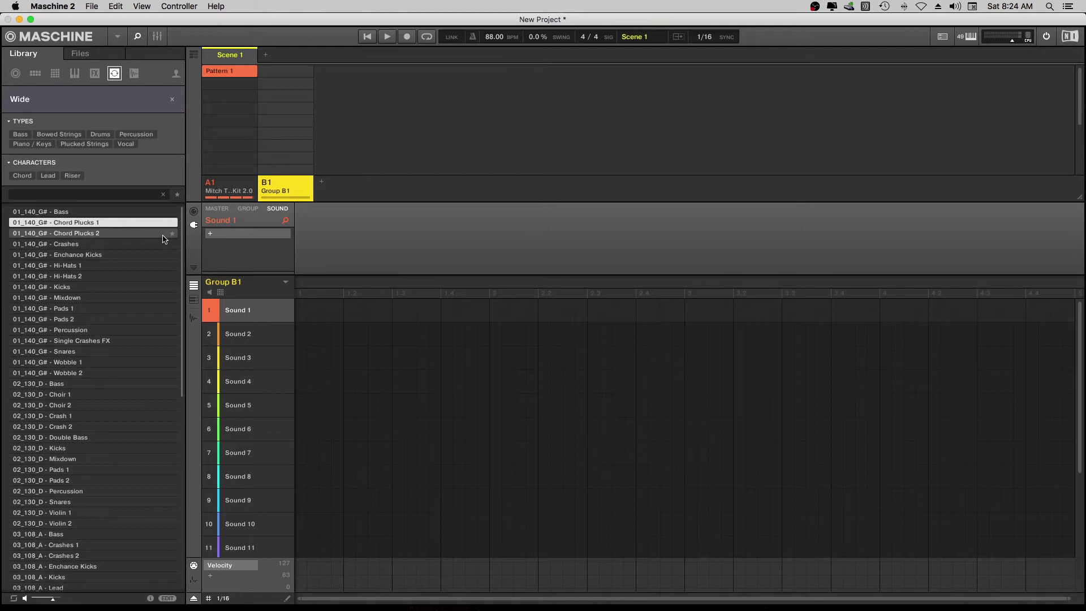
click(164, 233)
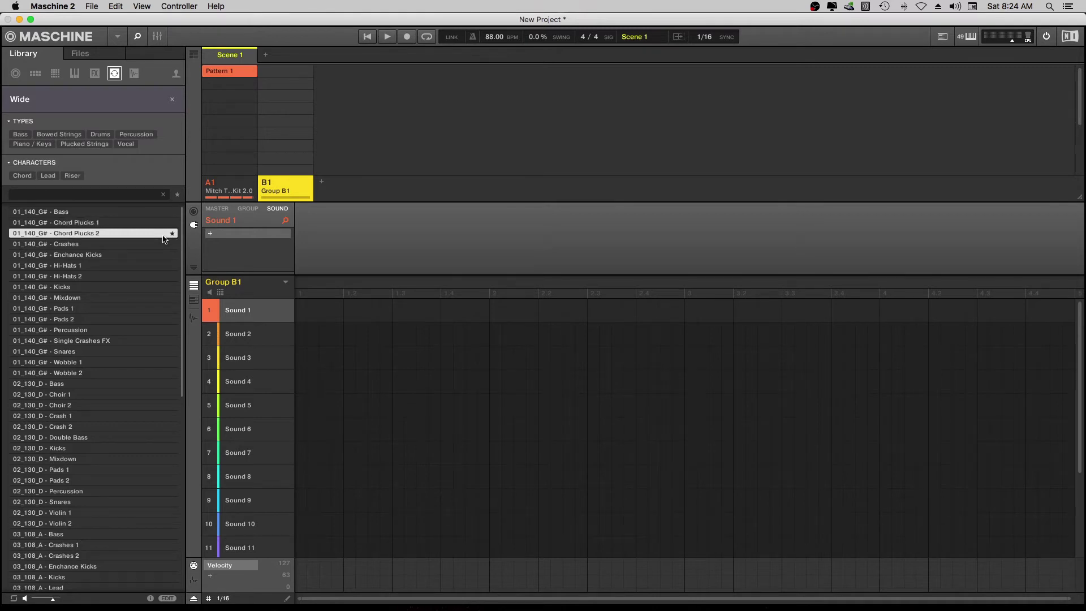
key(Down)
key(Down)
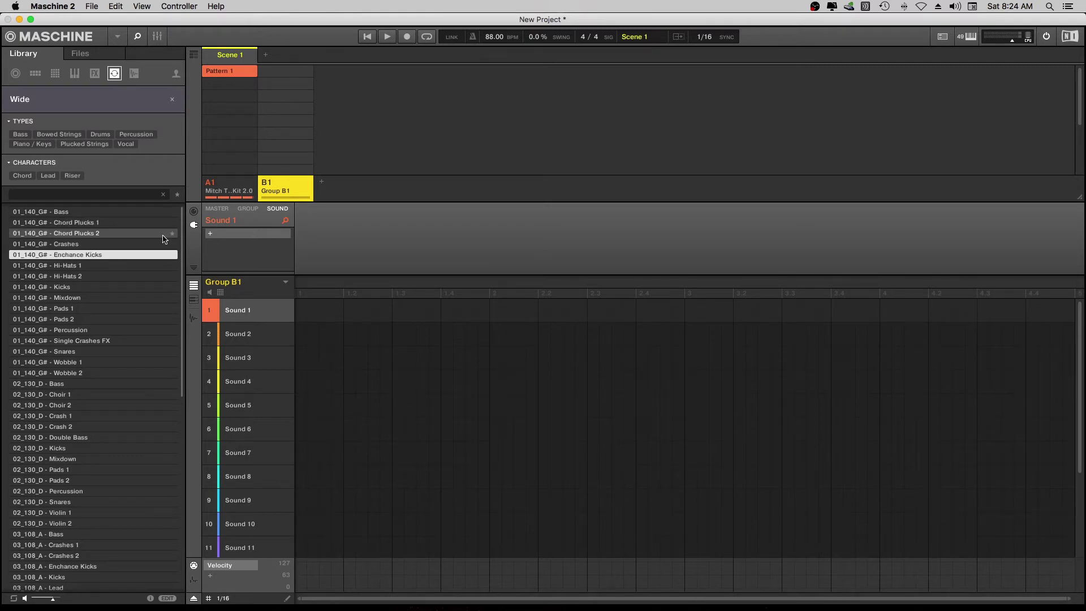
key(Down)
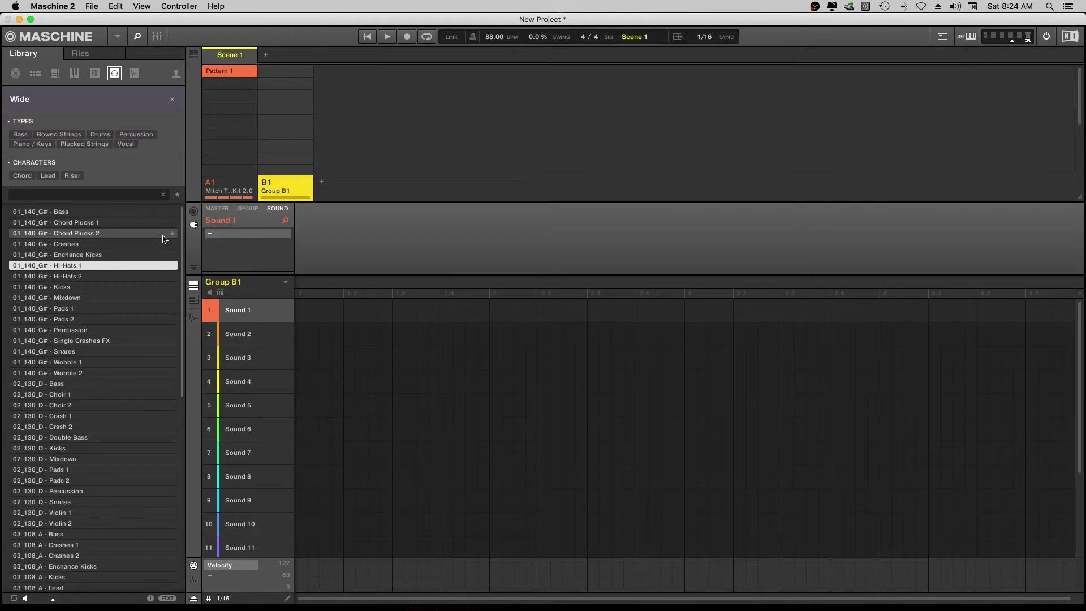
key(Down)
key(Down)
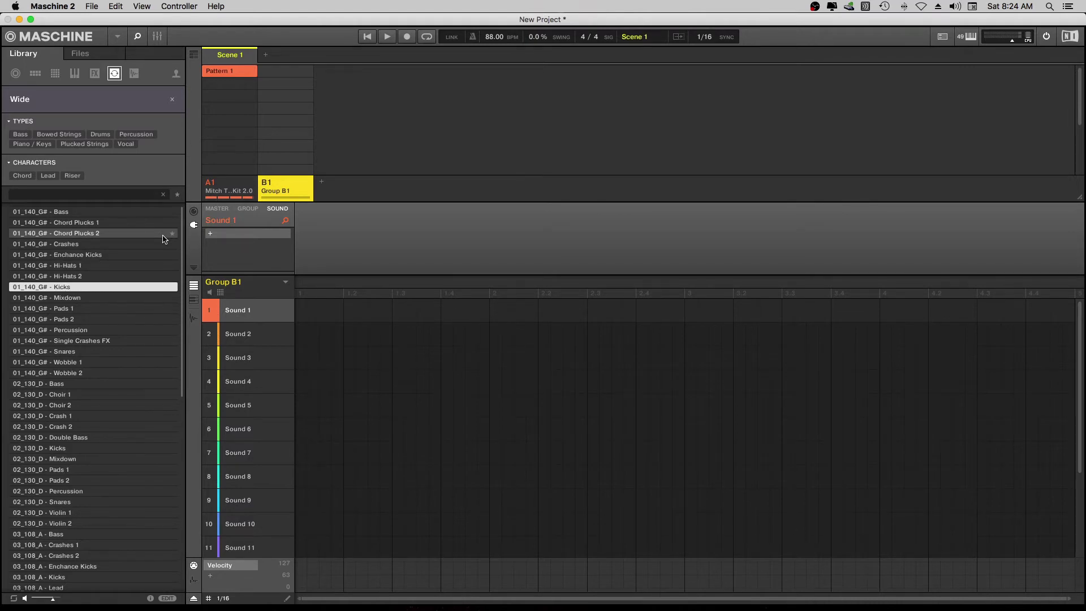
key(Down)
key(Down)
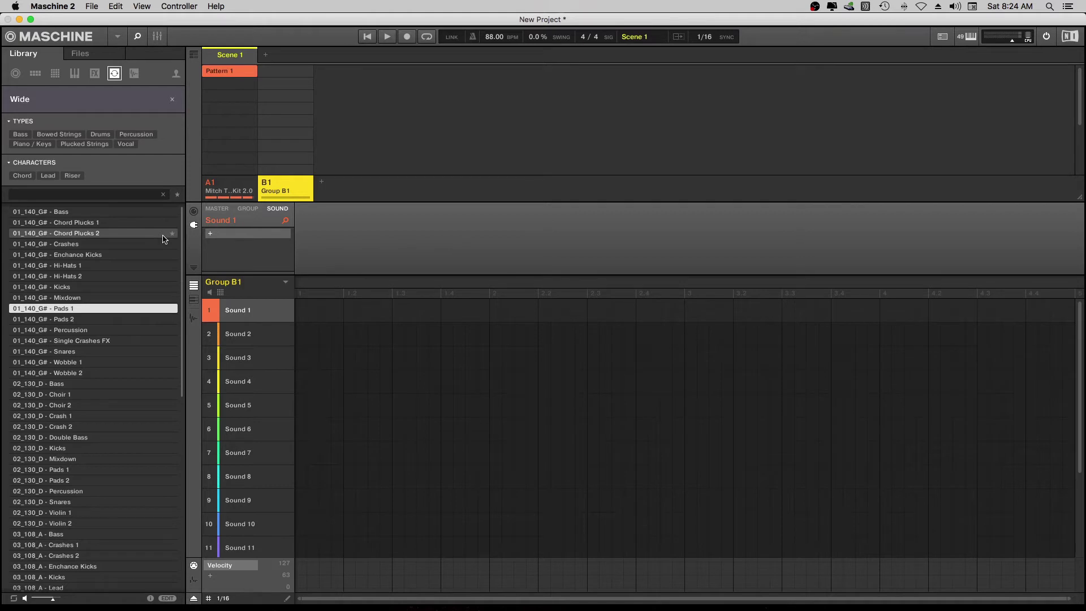
key(Down)
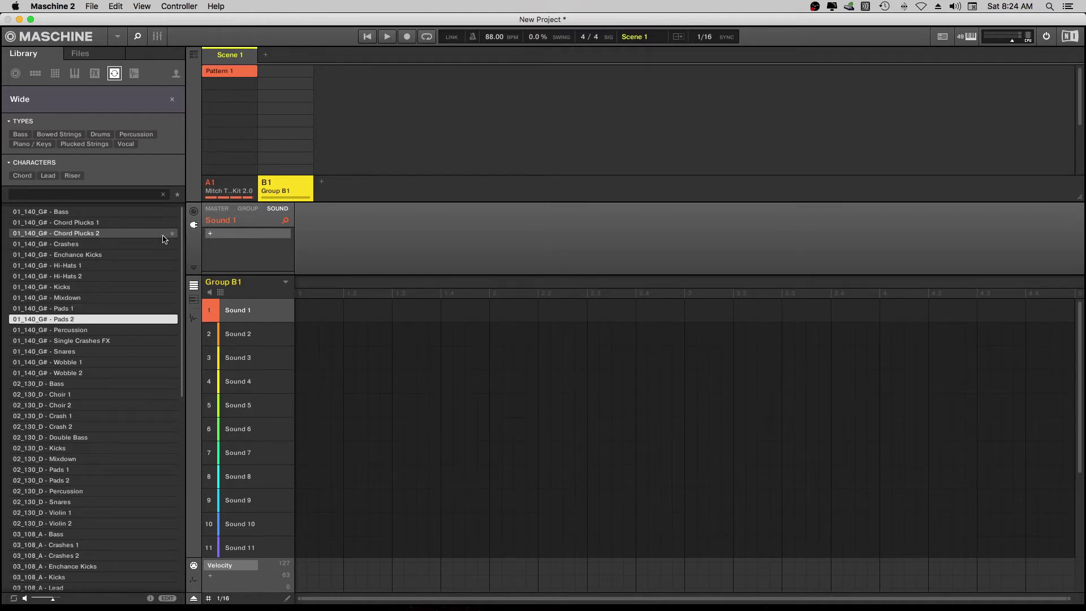
key(Down)
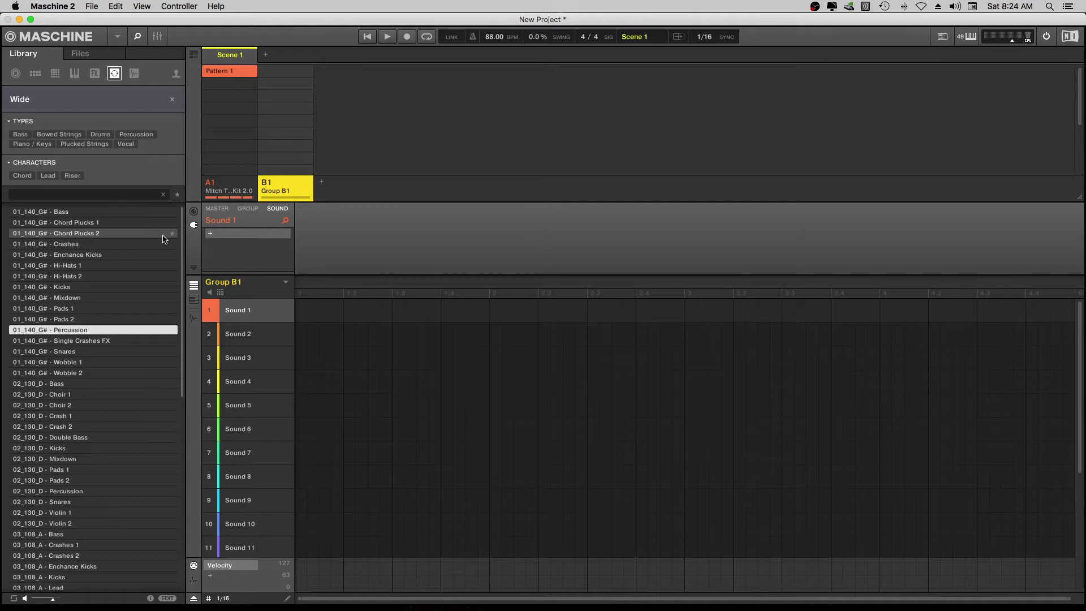
key(Down)
key(Down)
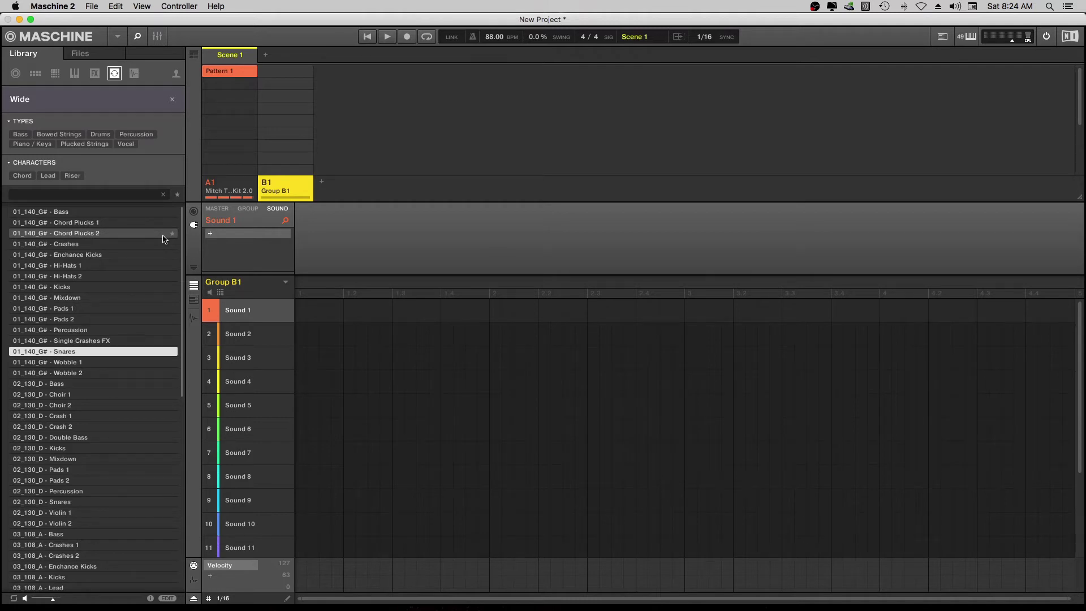
key(Down)
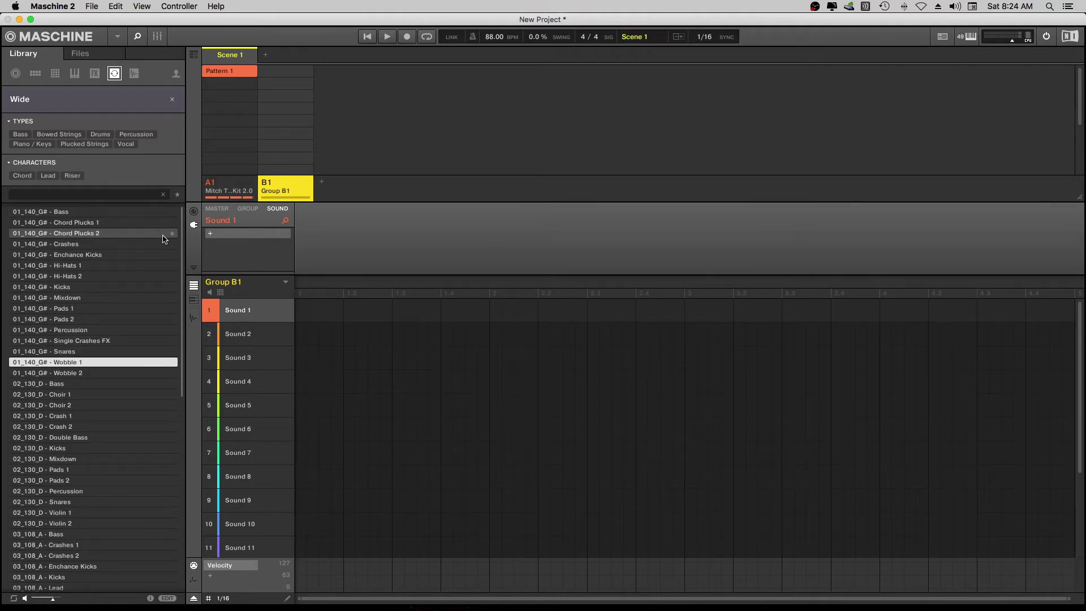
key(Down)
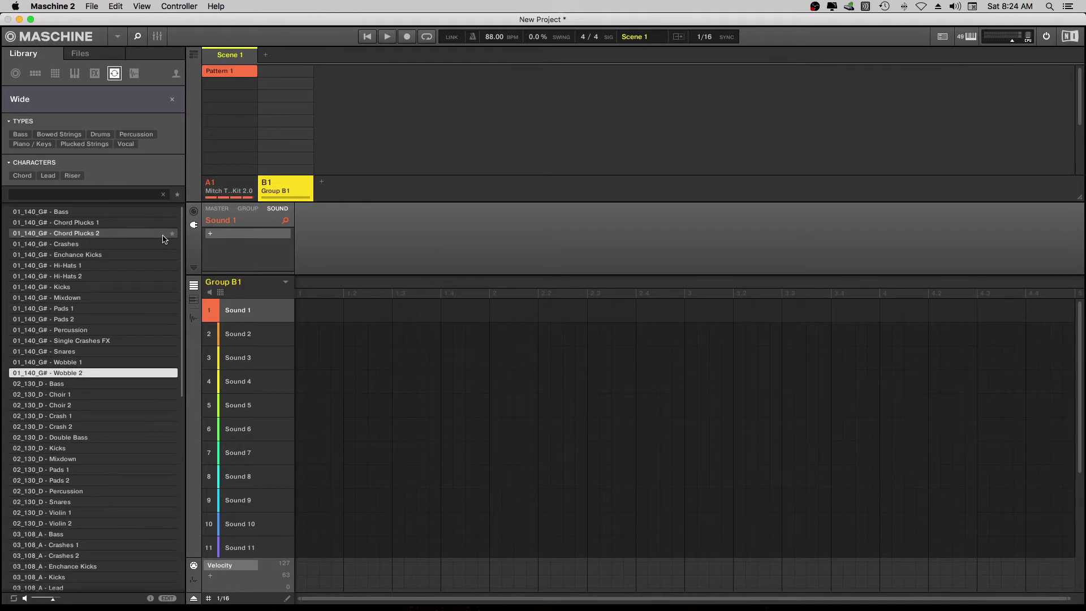
key(Up)
key(Up)
key(Up)
key(Up)
key(Up)
key(Up)
key(Up)
key(Up)
key(Up)
key(Up)
key(Up)
key(Up)
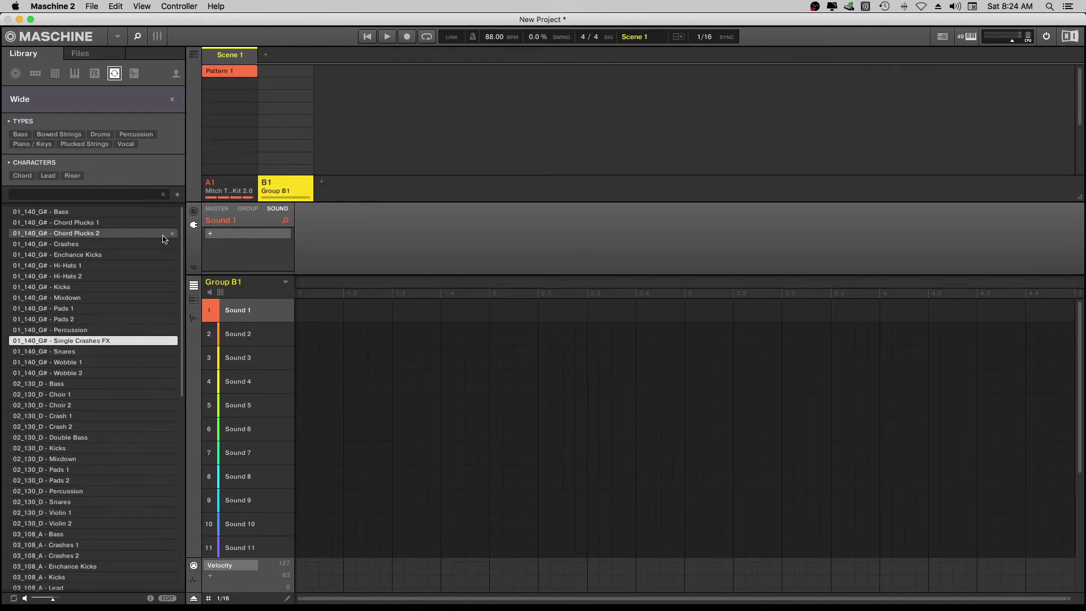
key(Up)
key(Up)
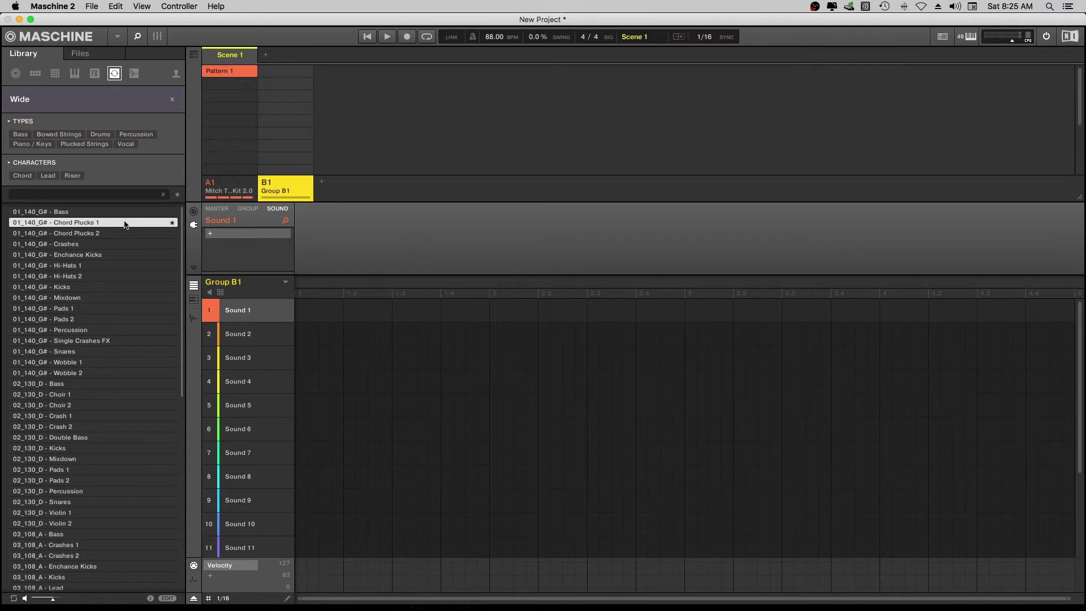
Load 01_140_G# - Chord Plucks 1 into Group B1's Sound 1 and play it.
double_click(60, 225)
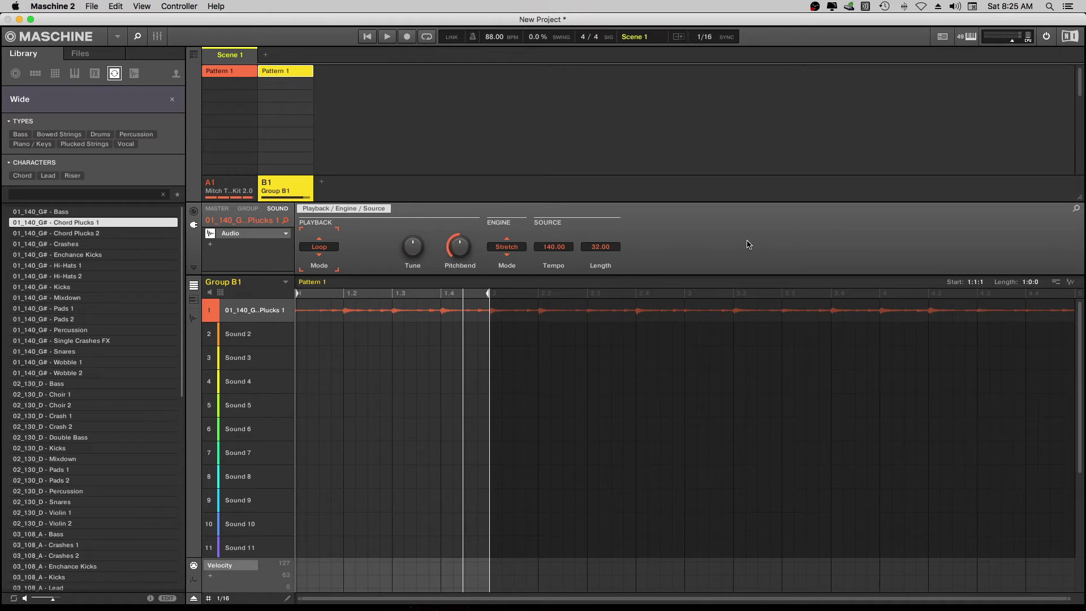
key(space)
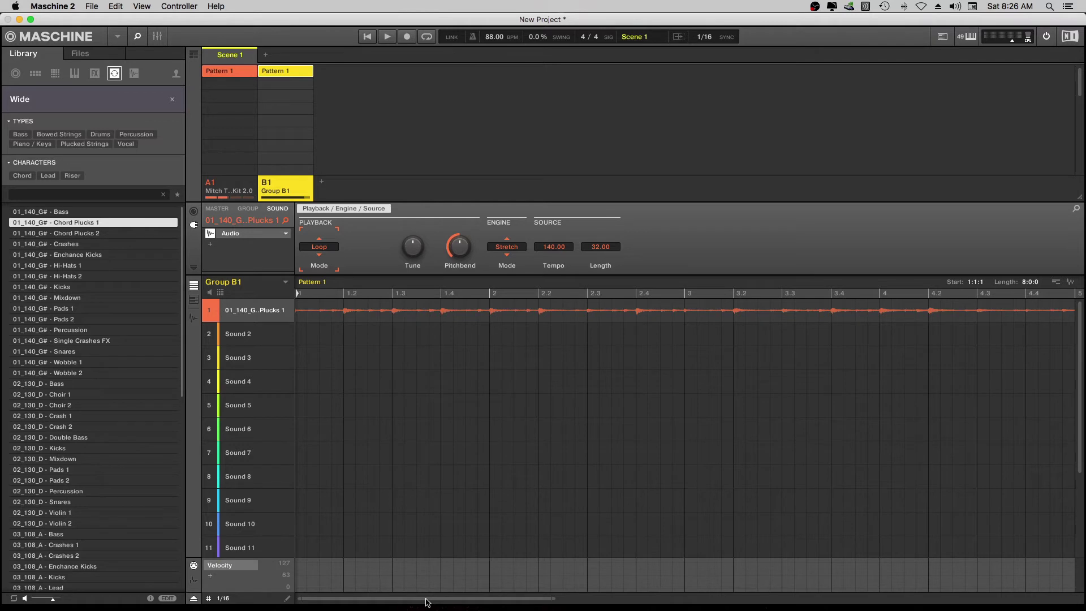
Zoom the pattern editor out to show all 8 bars of the Chord Plucks pattern.
drag(427, 598, 426, 604)
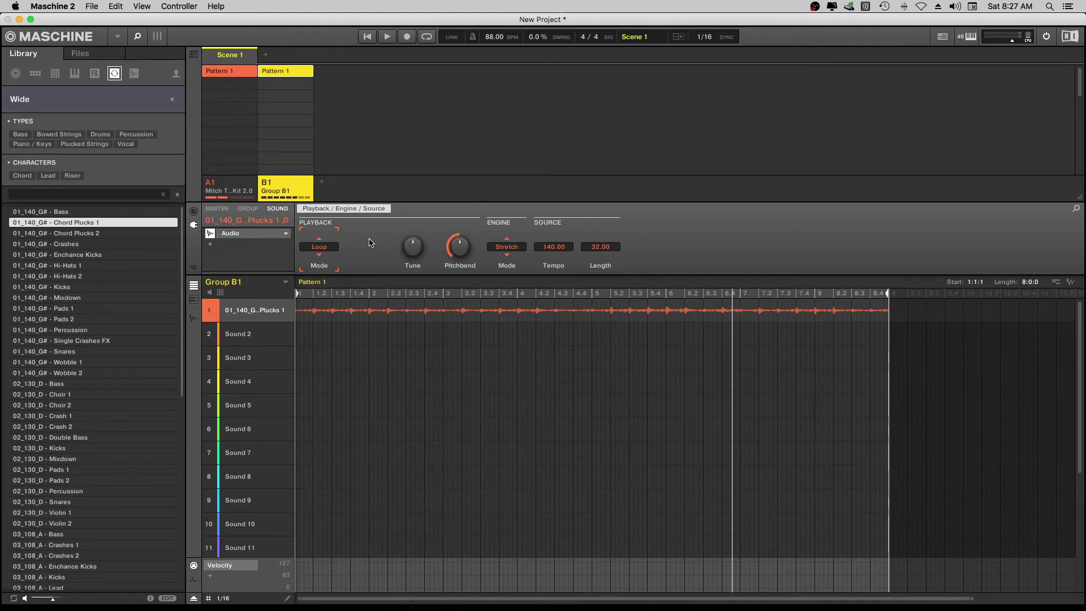
key(space)
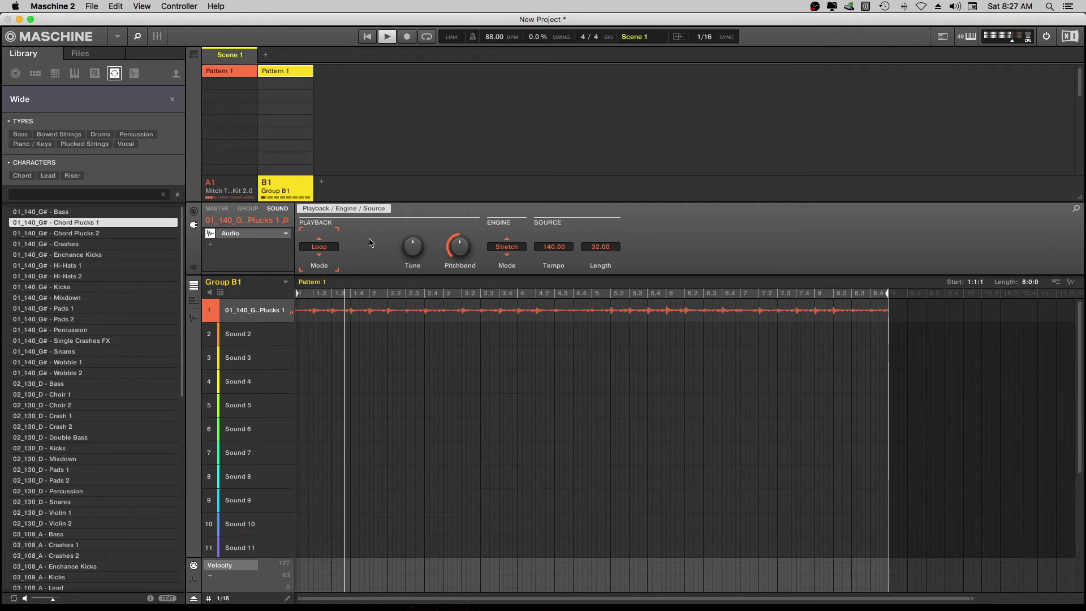
key(space)
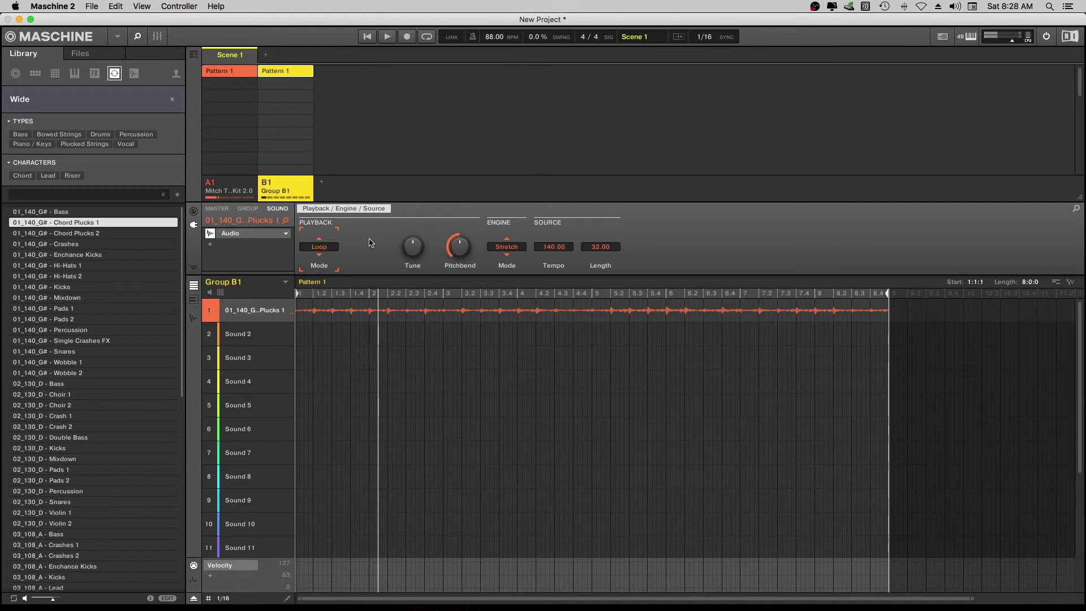
Replace Chord Plucks 1's Audio module with the Internal Sampler, select the pencil tool, and play.
click(286, 234)
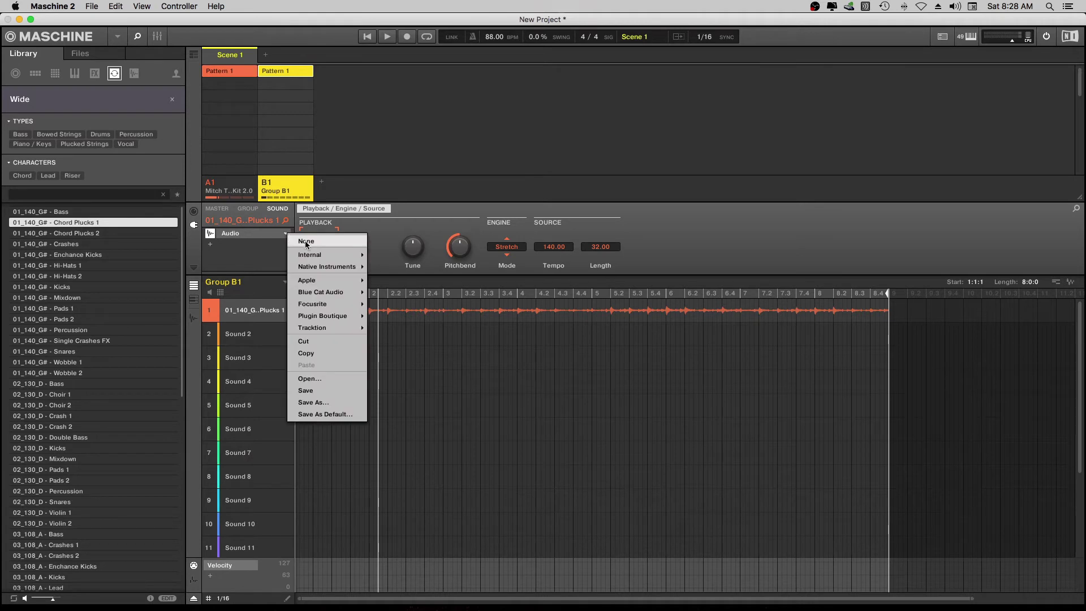
mouse_move(313, 259)
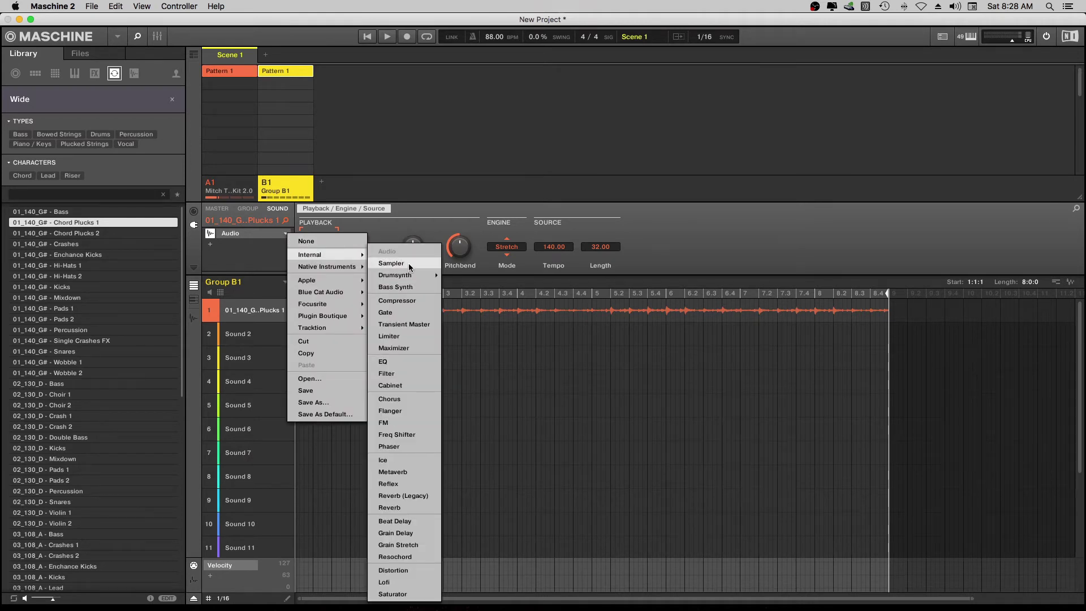
click(414, 264)
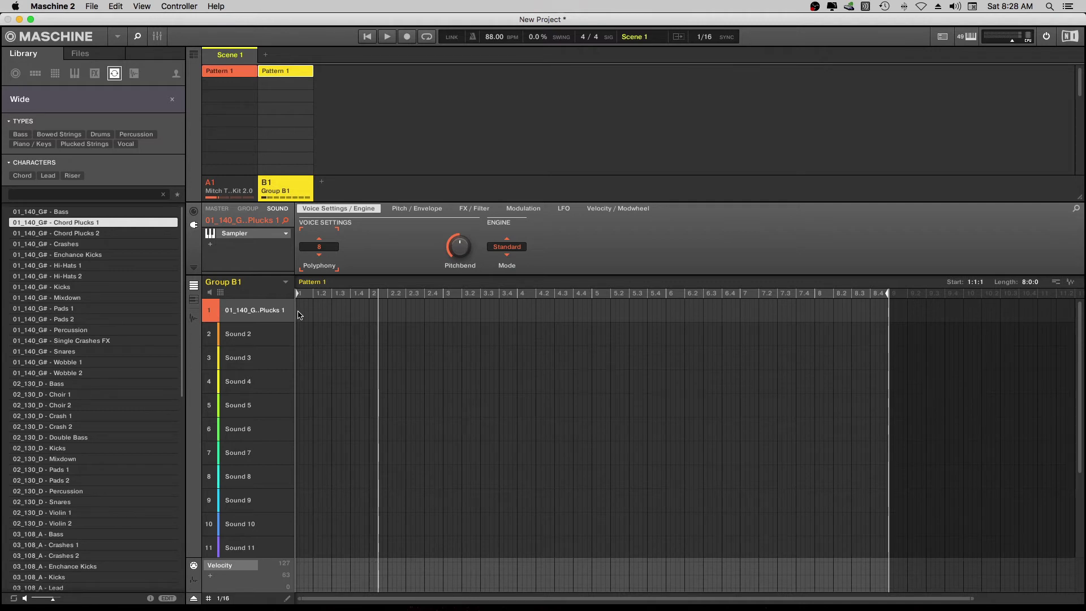
click(287, 599)
key(space)
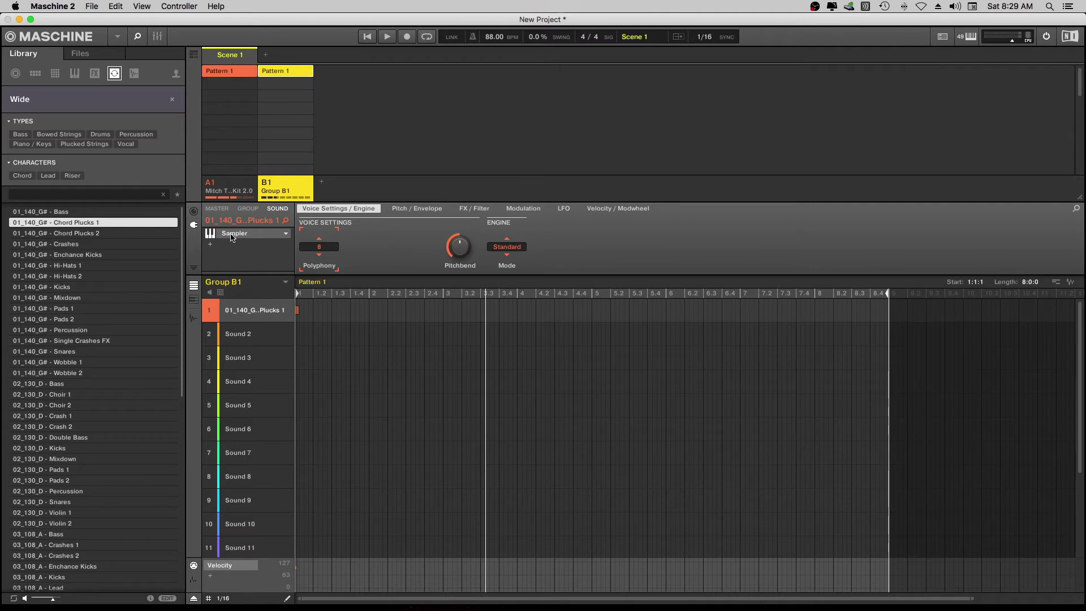
Toggle the sample editing view, then browse Sound 2's module list without changing it.
click(193, 320)
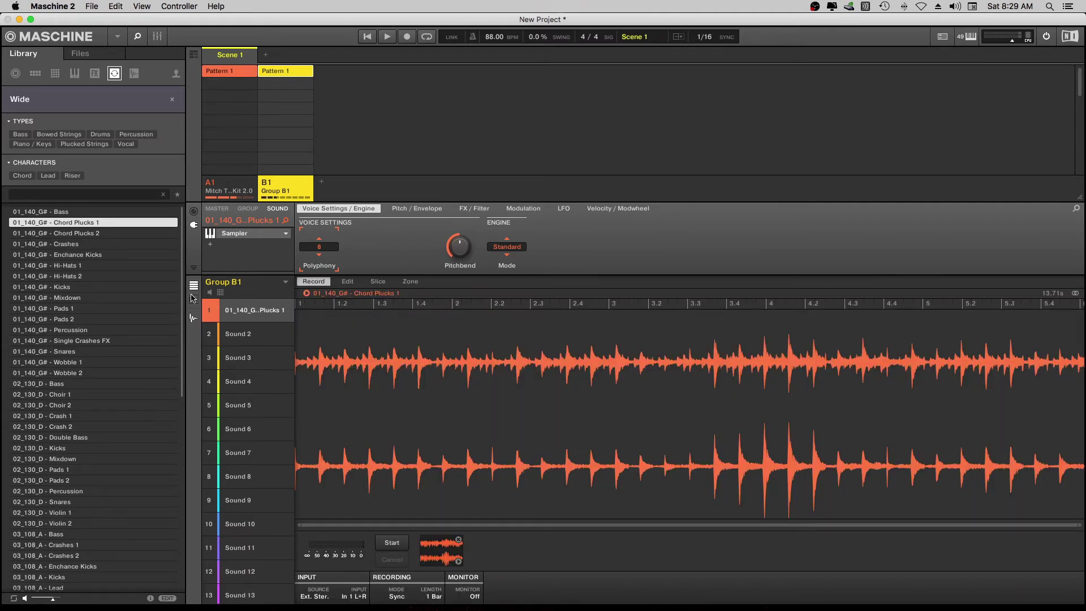
click(191, 320)
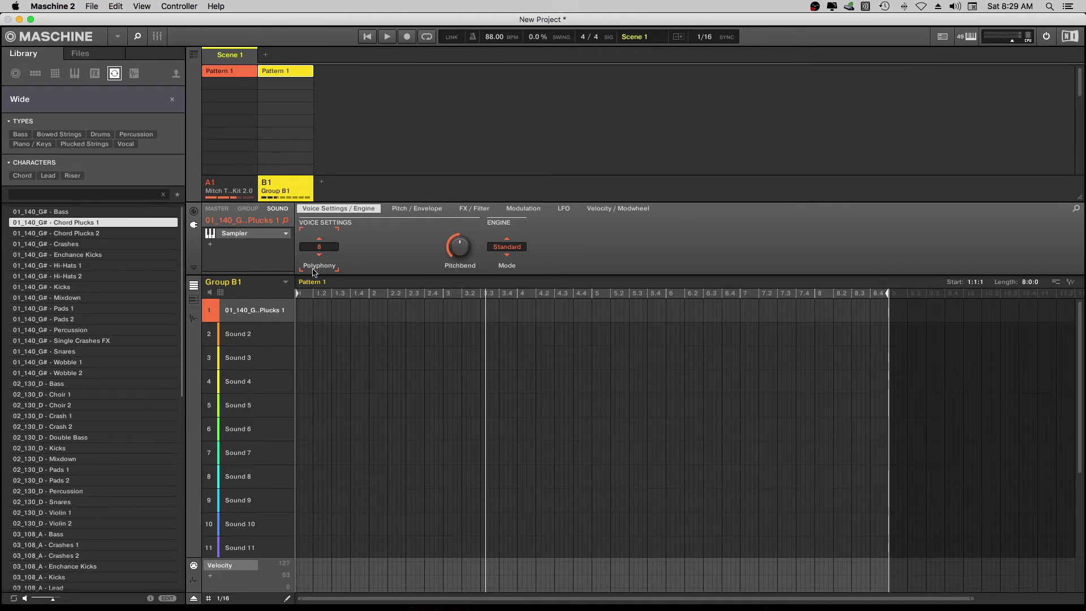
click(287, 236)
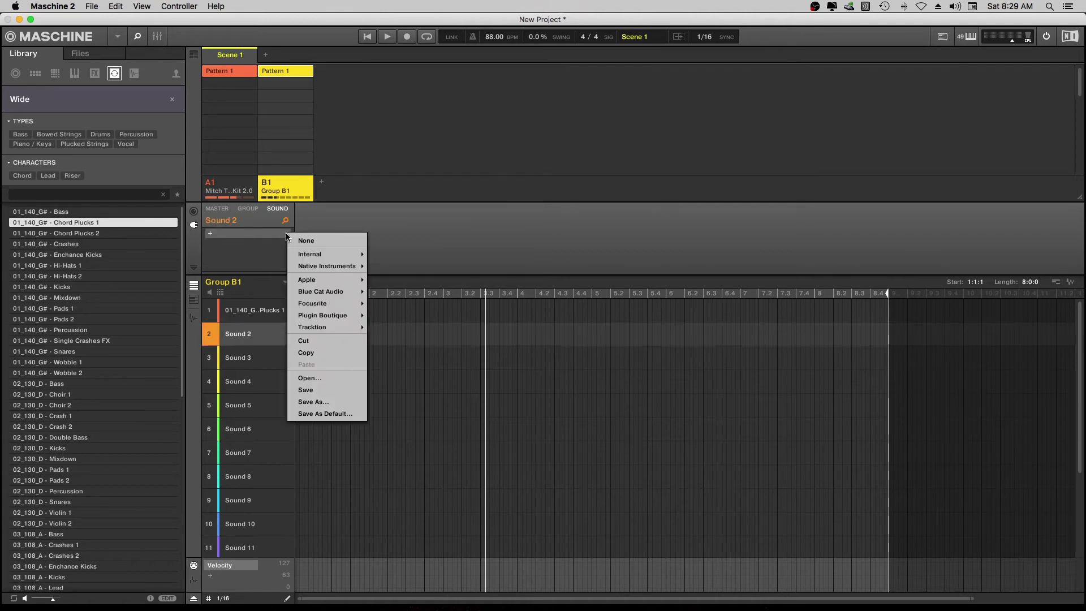
mouse_move(314, 253)
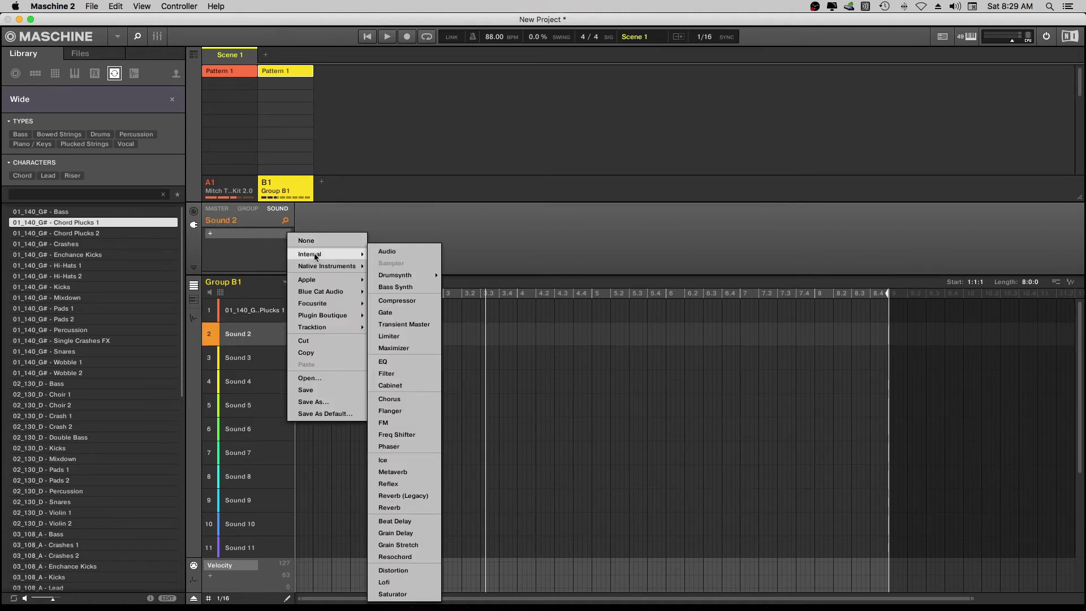
click(399, 251)
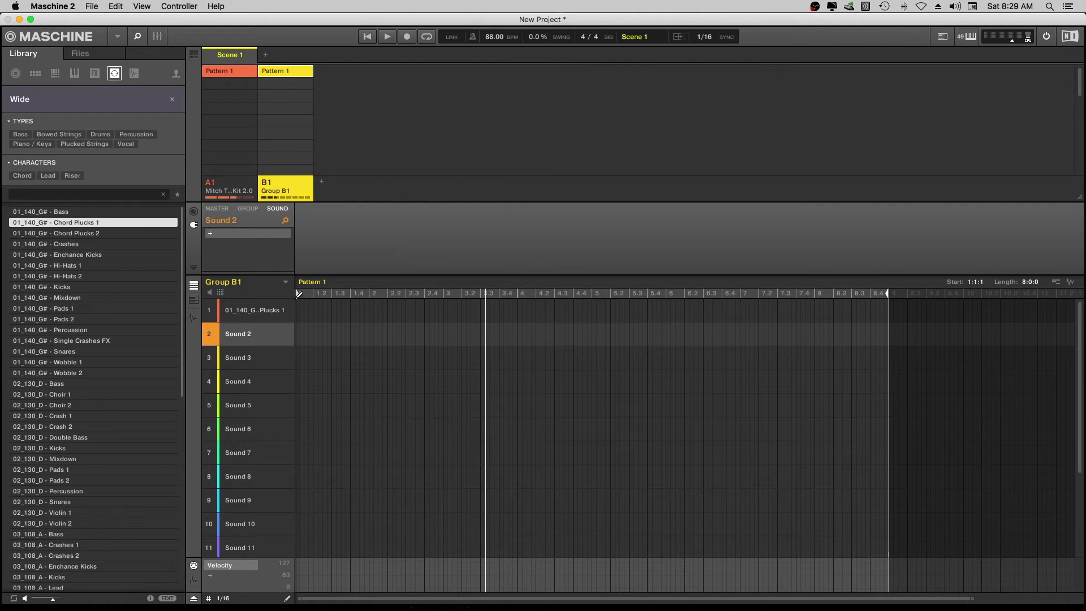
Reselect the Chord Plucks sound in slot 1 and toggle the audio view on and off.
click(250, 313)
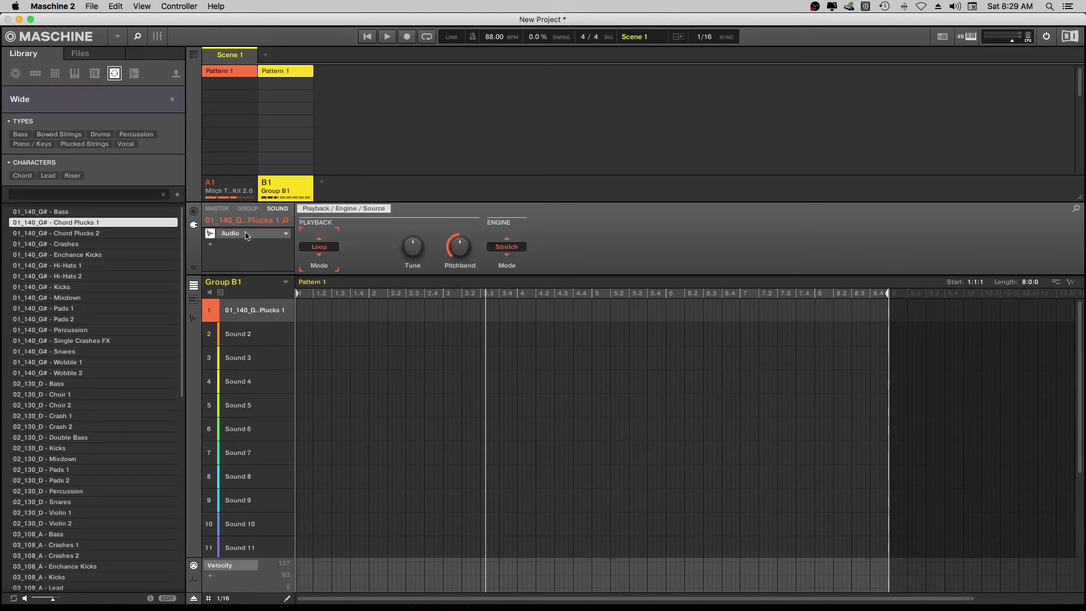
mouse_move(263, 320)
click(249, 314)
click(193, 318)
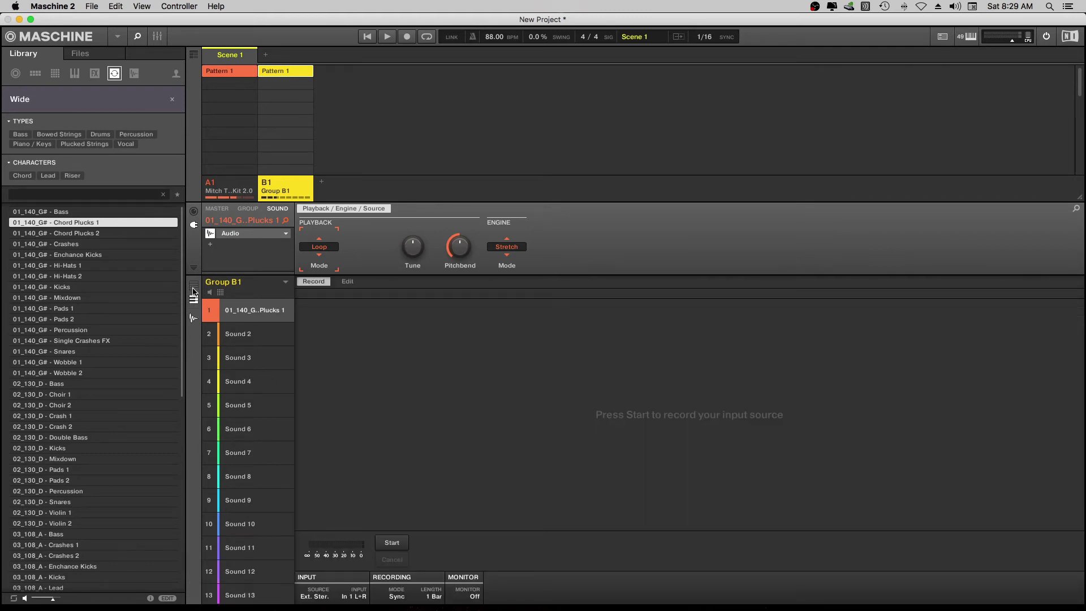
click(194, 319)
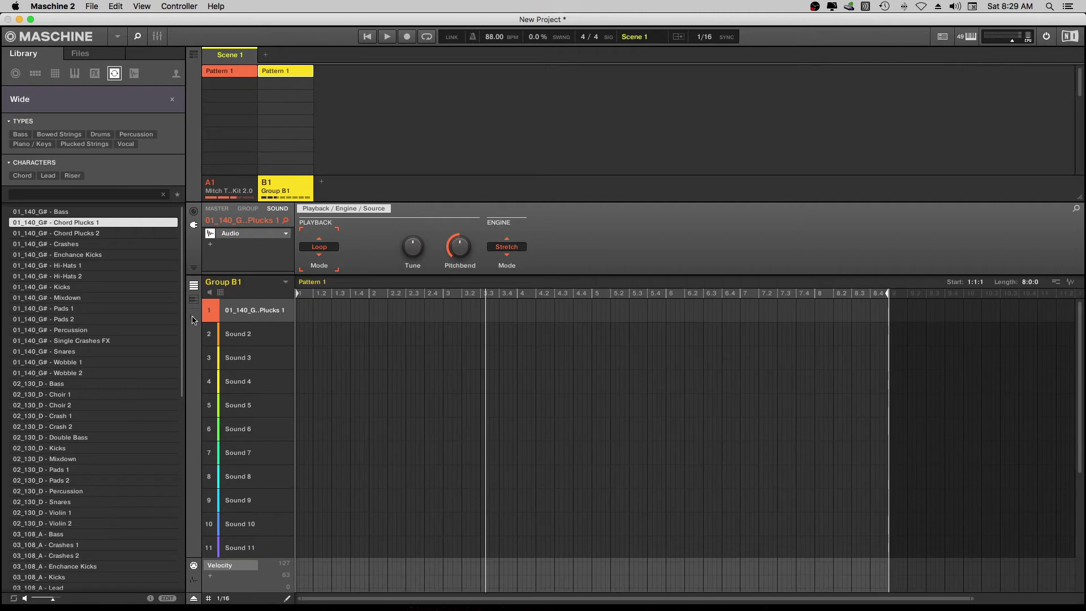
mouse_move(249, 312)
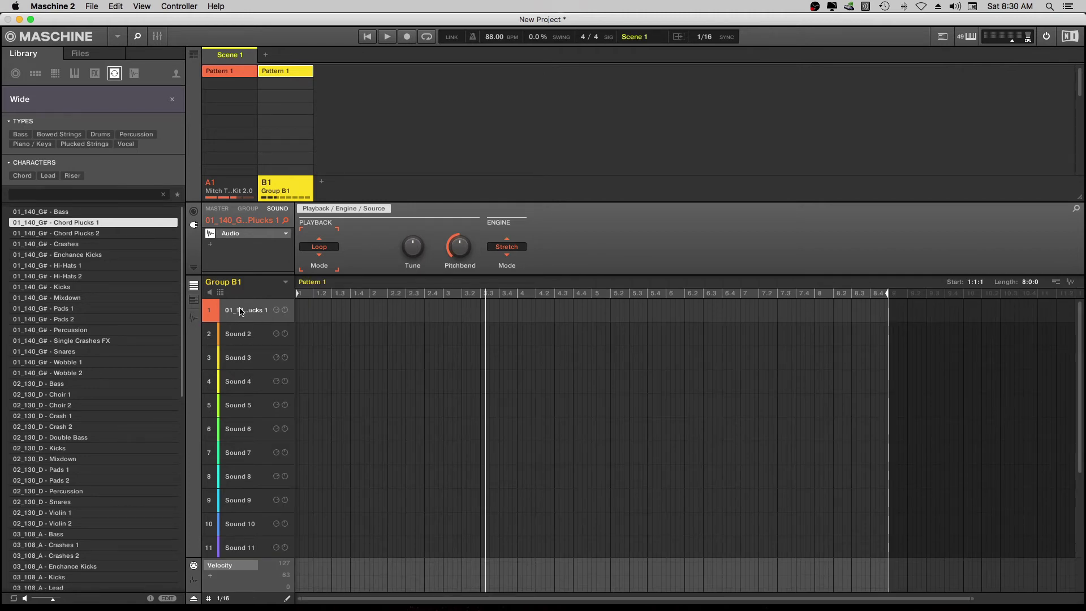
Reset slot 1, reload Chord Plucks 1, change its stretch engine mode, and play it at 88 BPM.
right_click(240, 311)
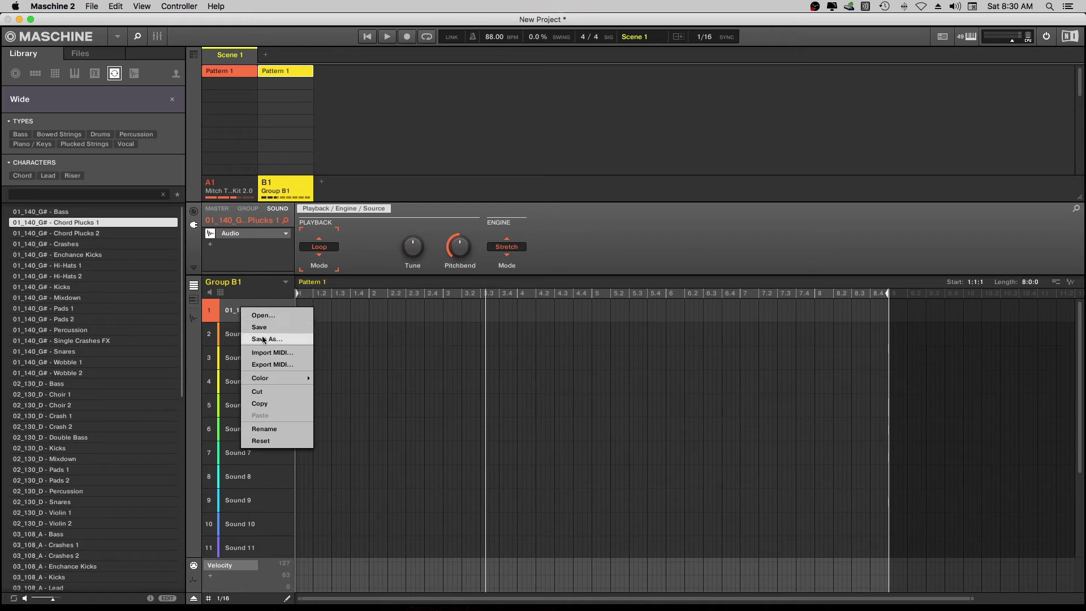
click(262, 441)
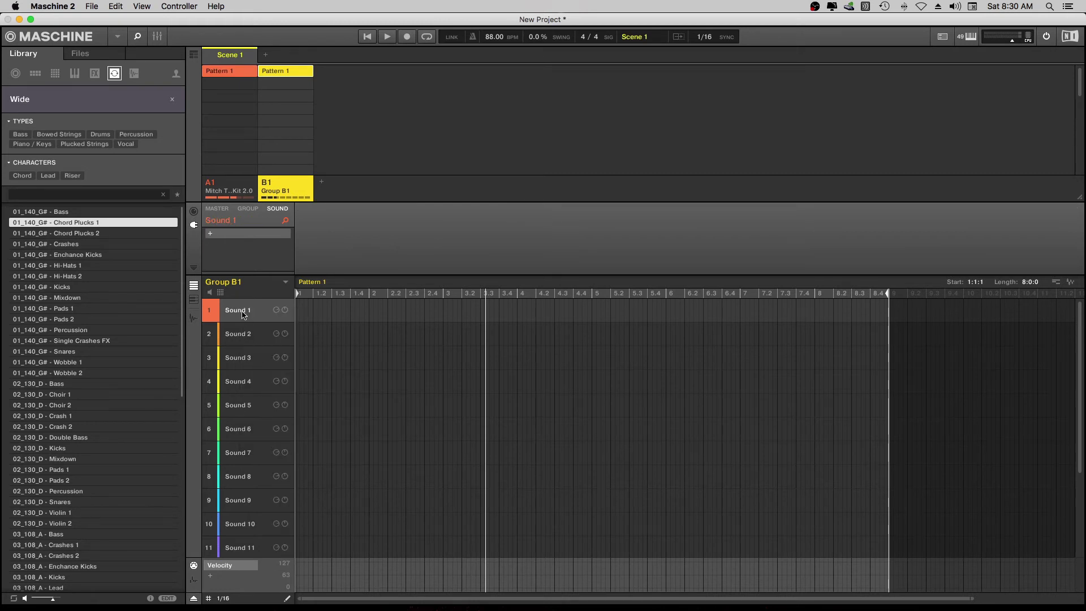
click(86, 224)
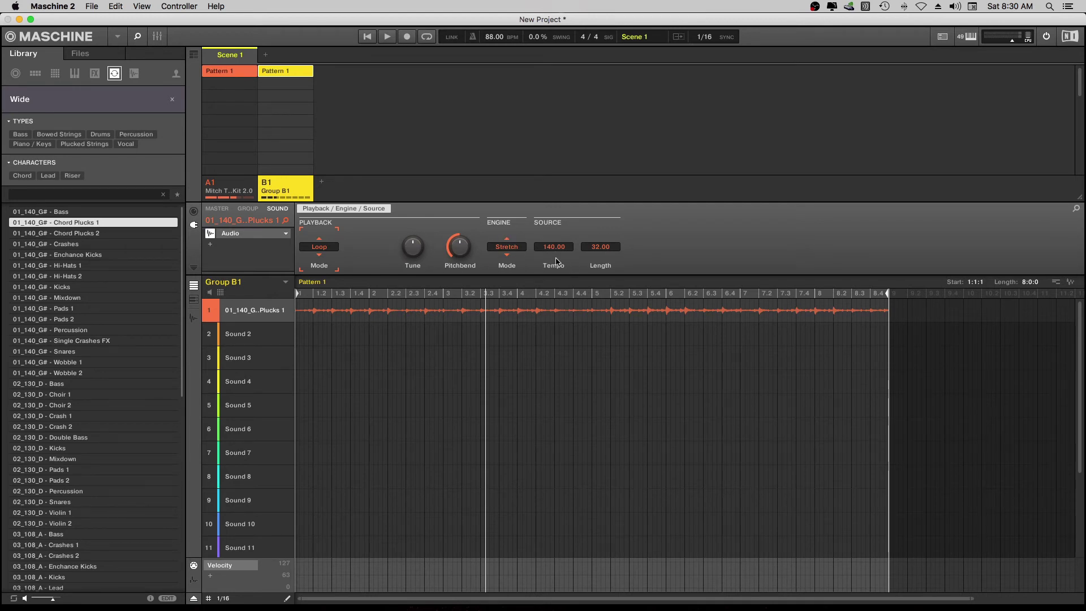
click(506, 256)
key(space)
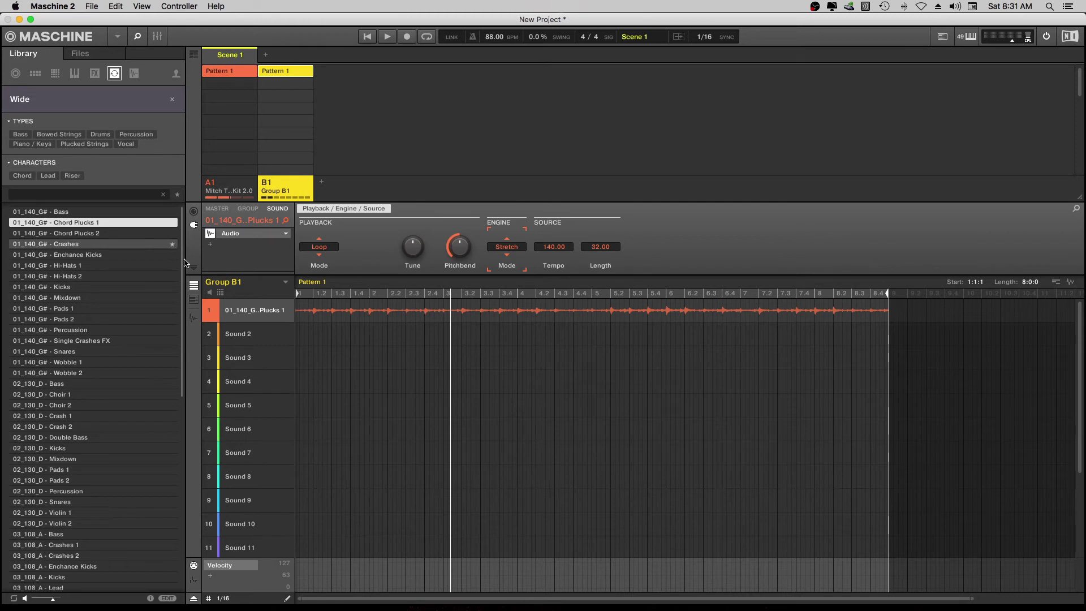
Load Chord Plucks 2 into group B1's Sound 2 and play it layered with Chord Plucks 1.
click(251, 338)
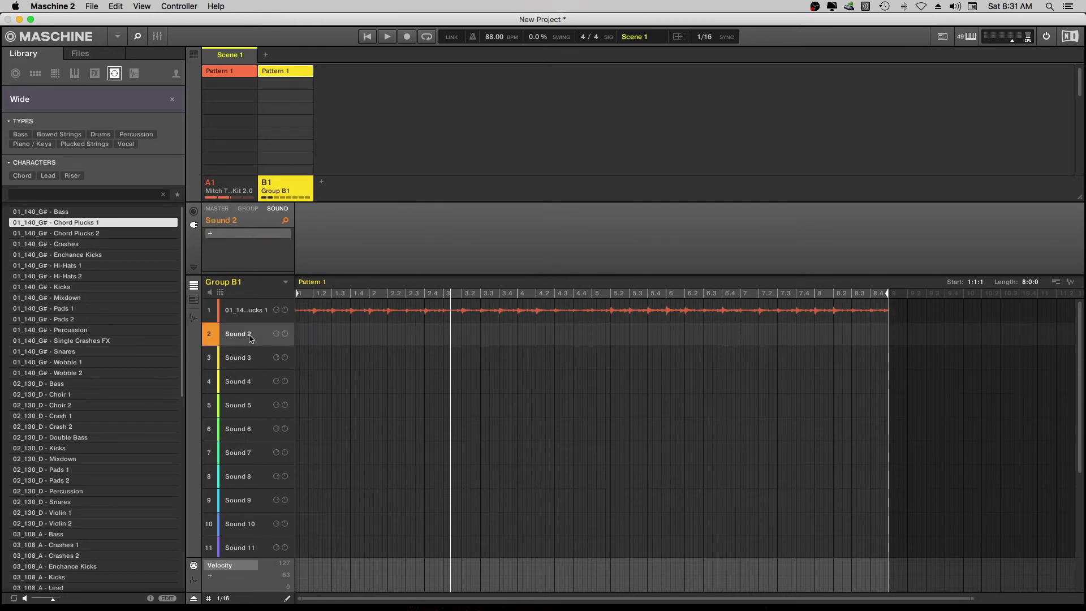
key(Down)
key(Return)
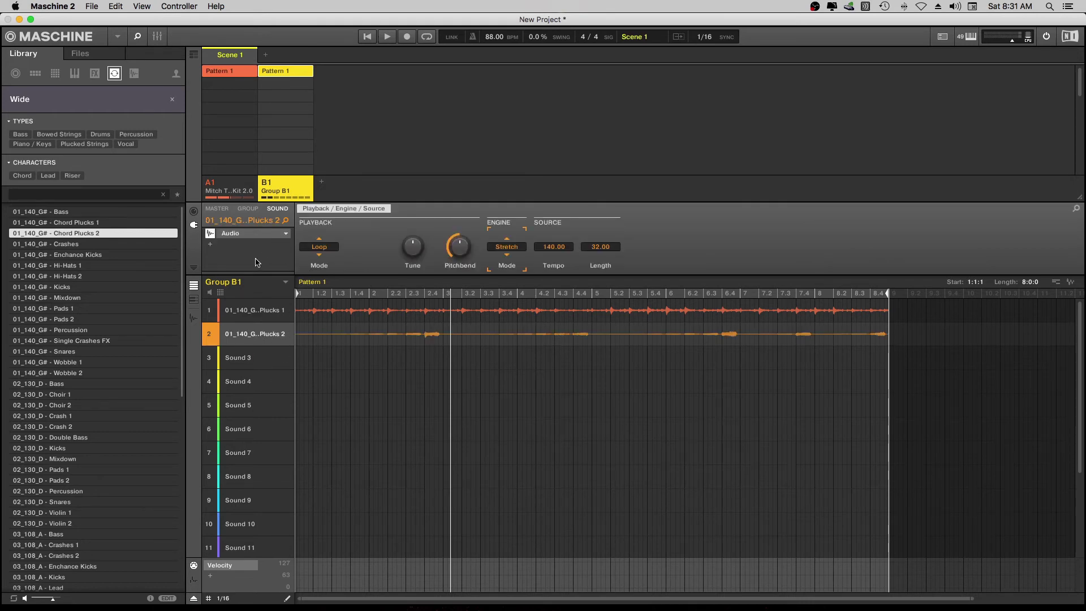
key(space)
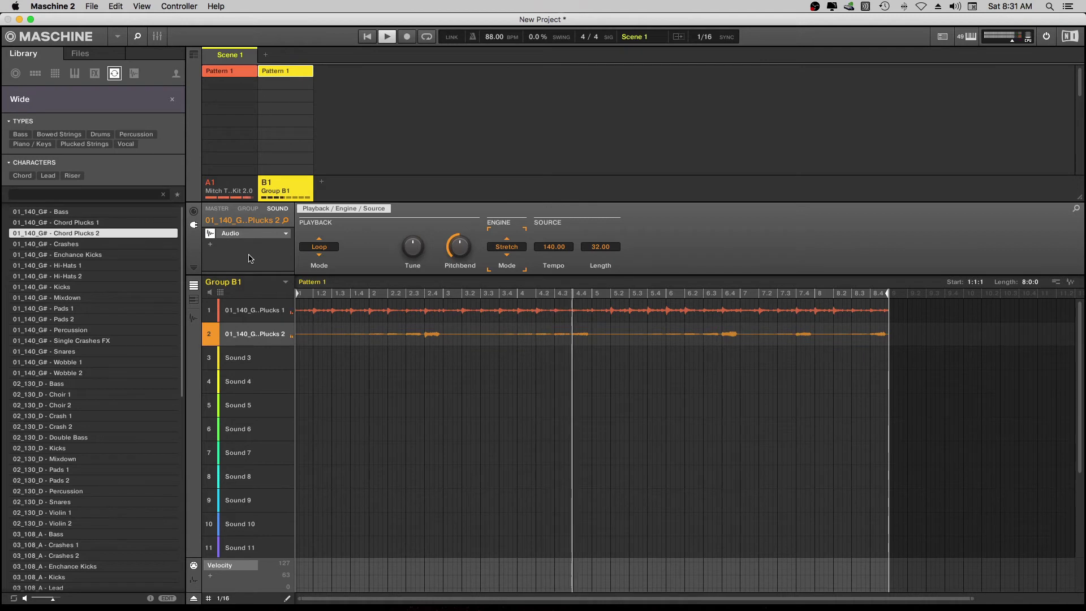
mouse_move(271, 347)
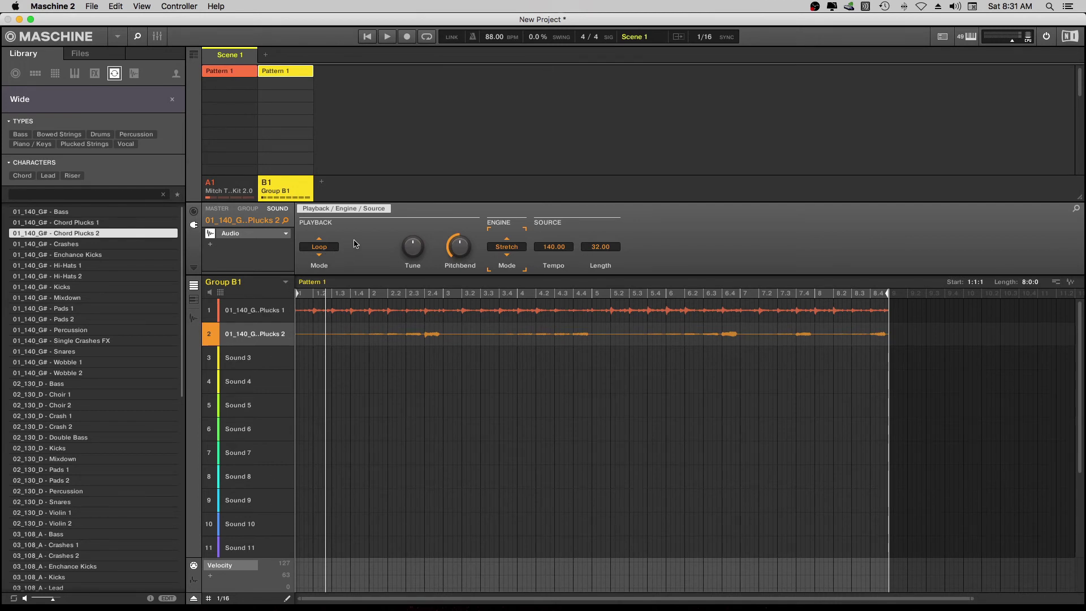
Create group C1 and load the 01_140_G# - Pads 1 loop into its Sound 1.
click(322, 185)
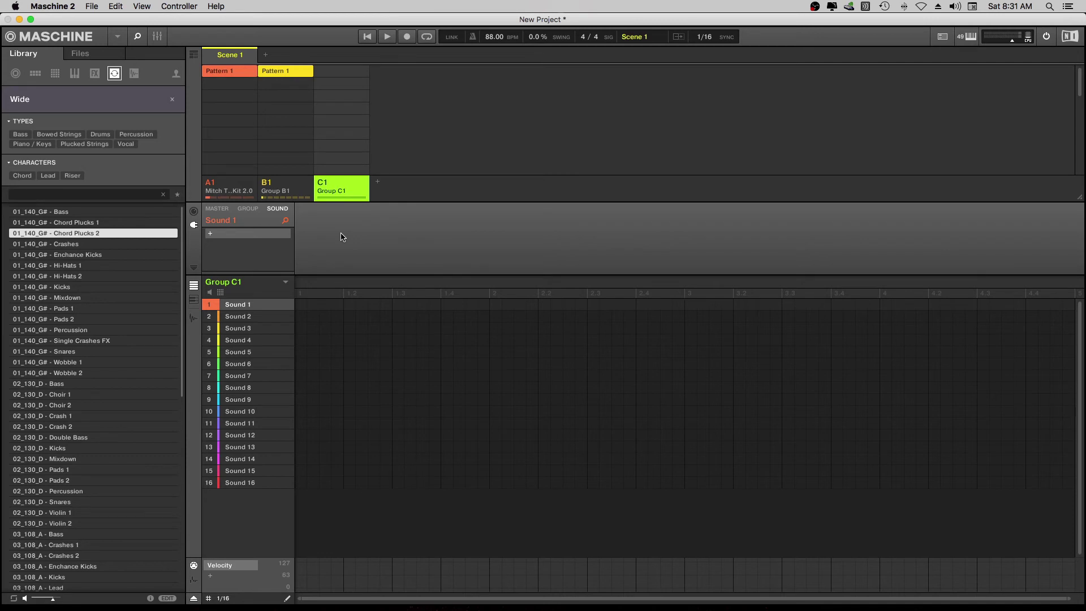
key(Down)
key(Down)
key(Down)
key(Down)
key(Down)
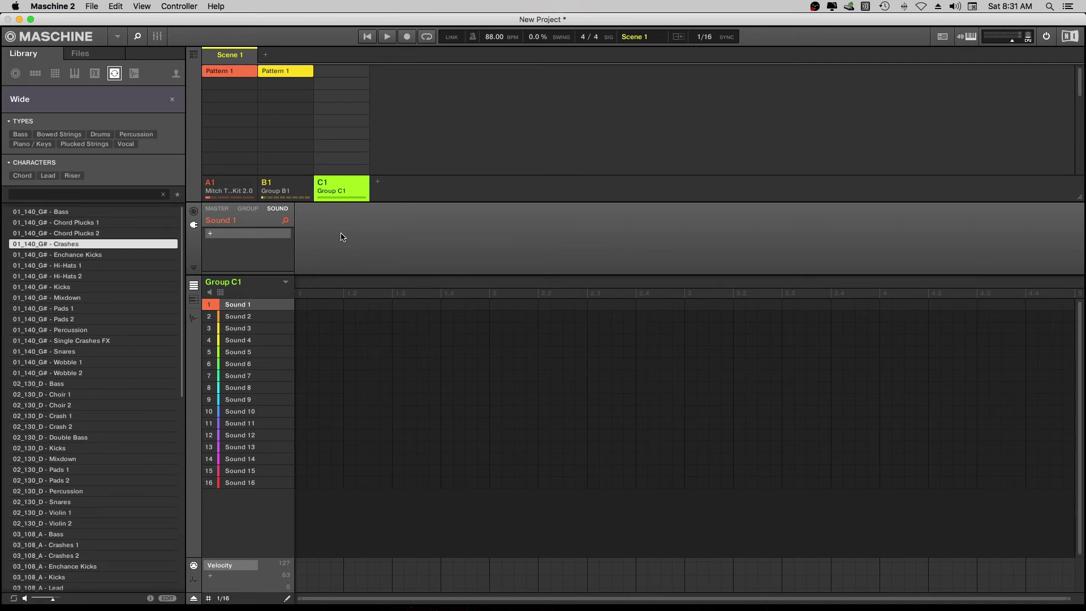
key(Down)
key(Down)
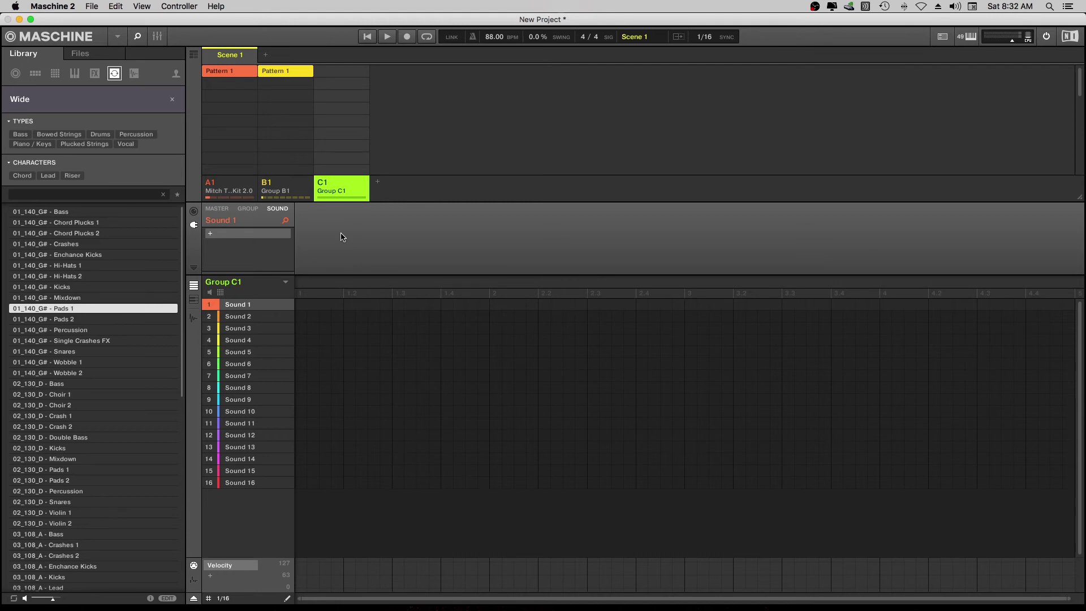
key(Return)
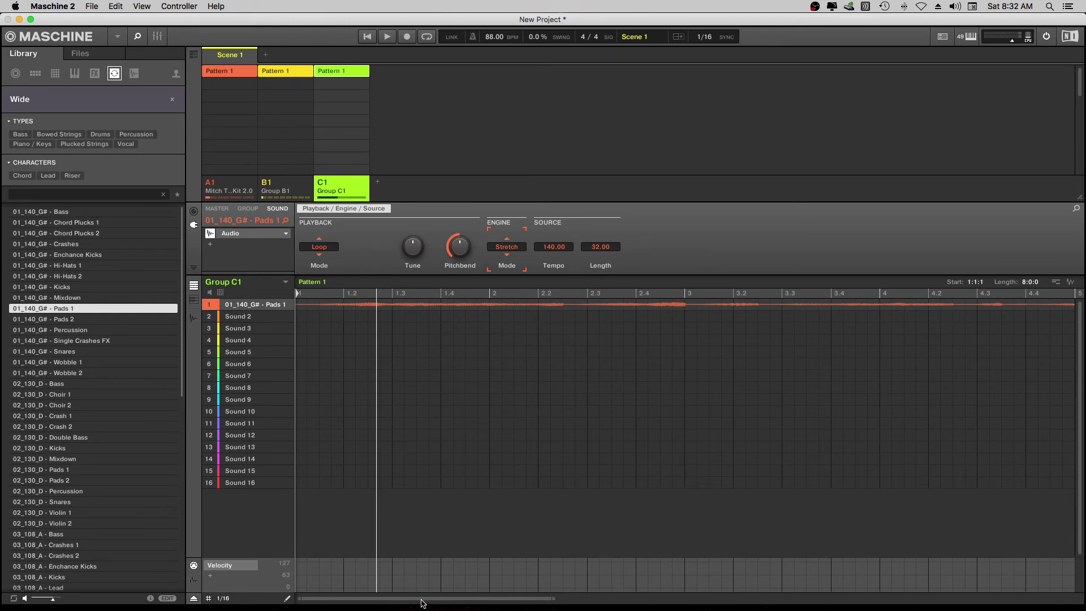
Load the 01_140_G# - Pads 2 loop into group C1's Sound 2.
drag(423, 598, 423, 610)
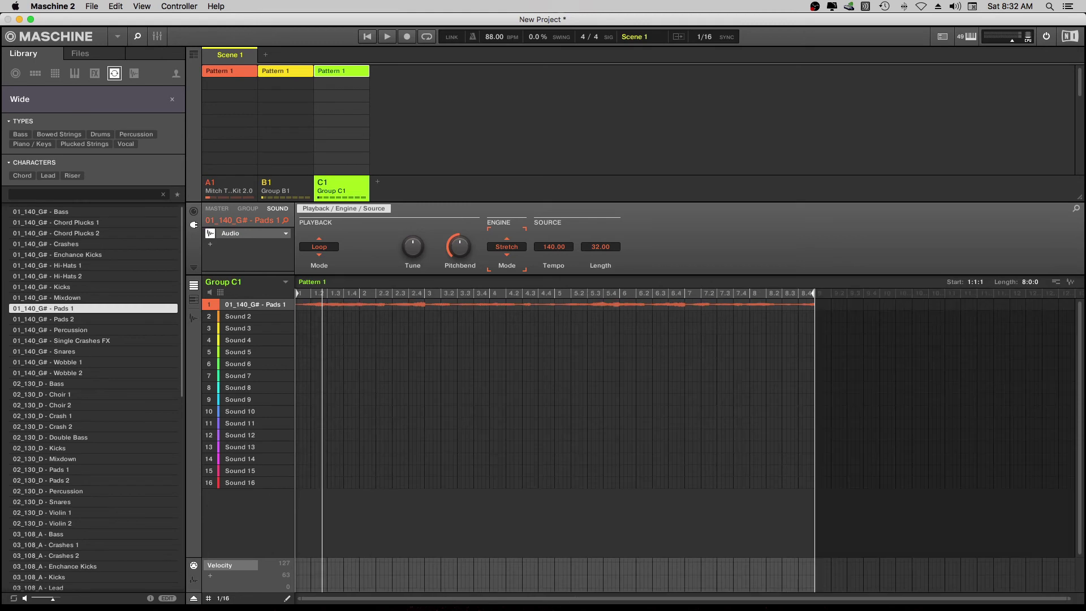
click(249, 318)
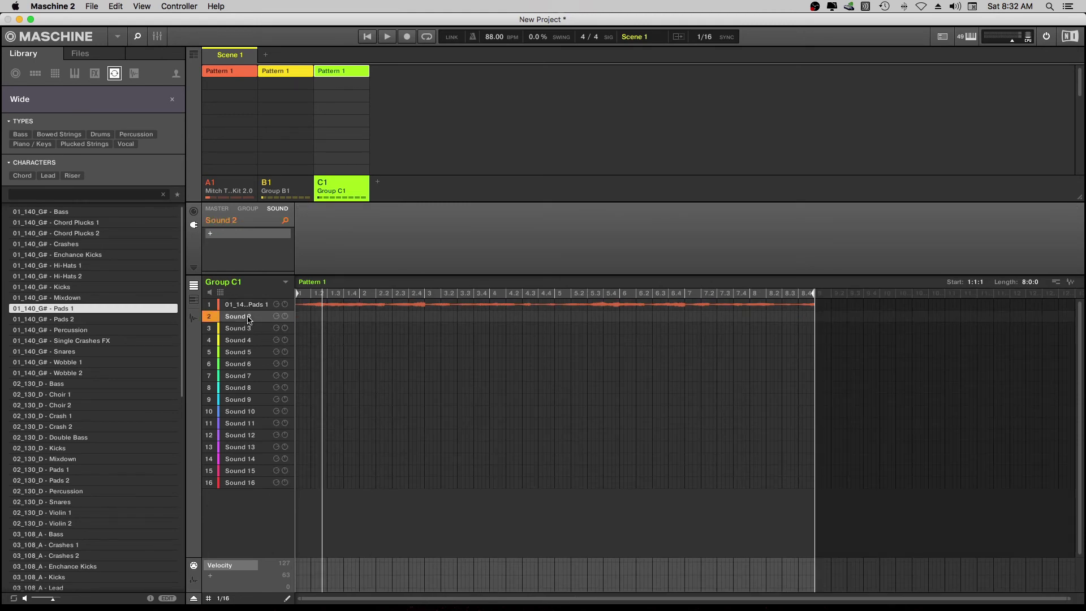
key(Down)
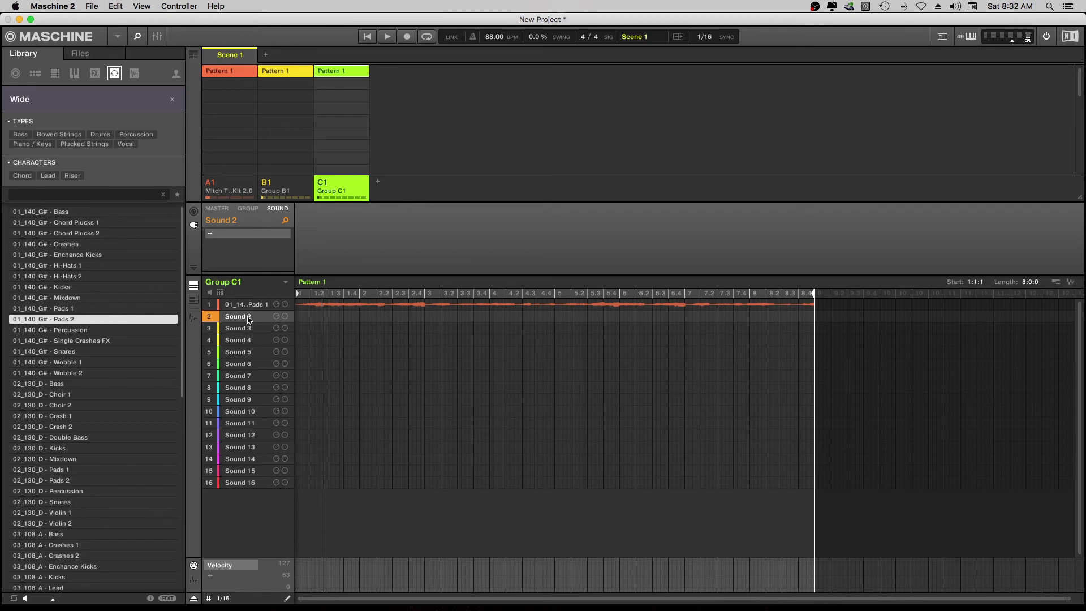
key(Return)
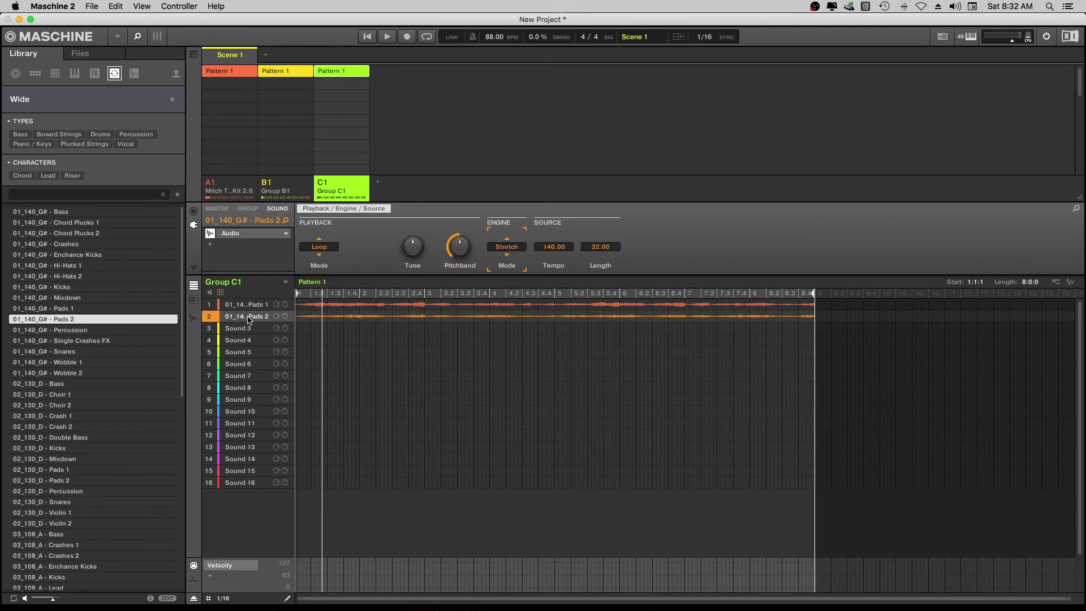
Mute Pads 2 to hear Pads 1 alone, then switch to hearing Pads 2 instead.
click(211, 320)
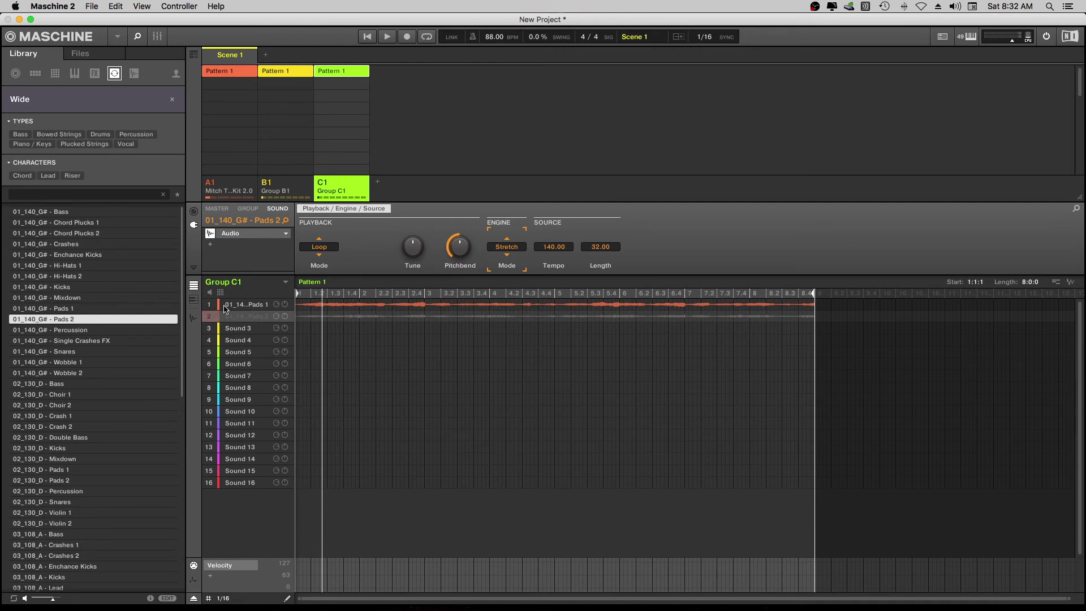
key(space)
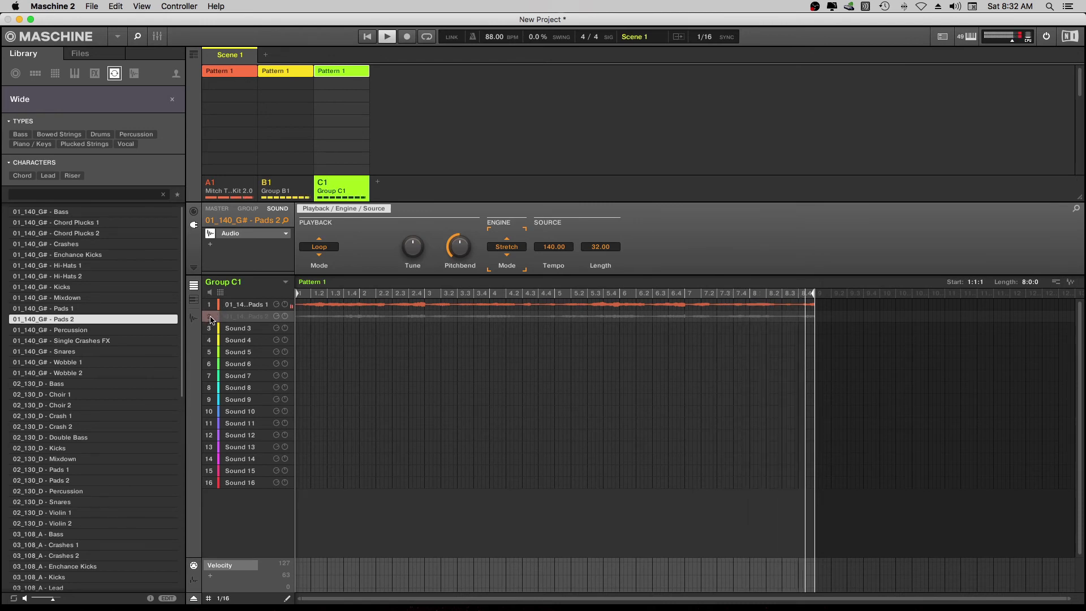
click(209, 315)
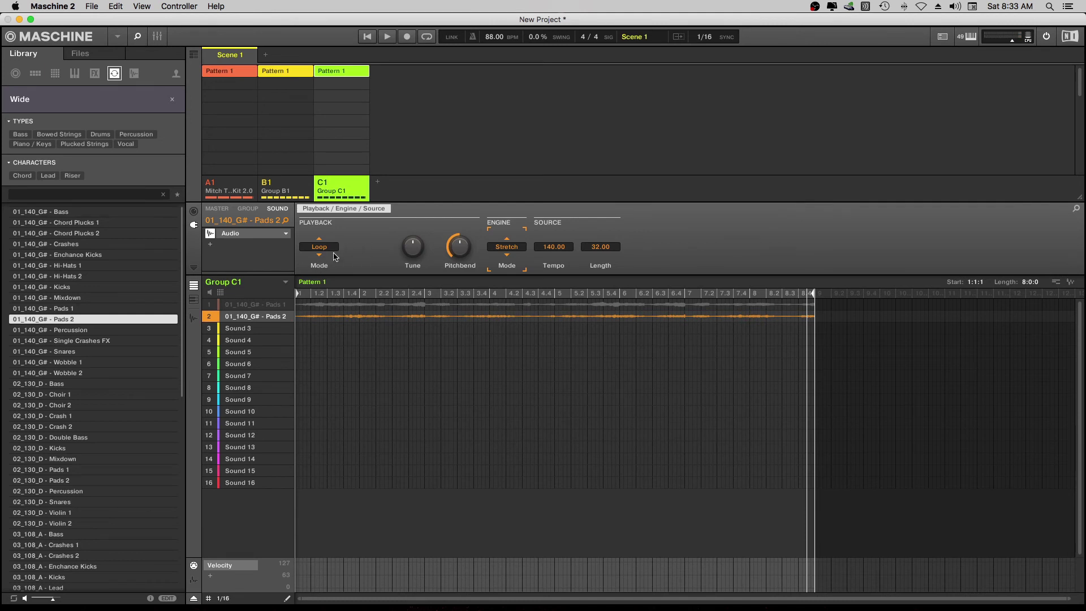
Create group D1 and load the 01_140_G# - Bass loop into its Sound 1.
click(378, 184)
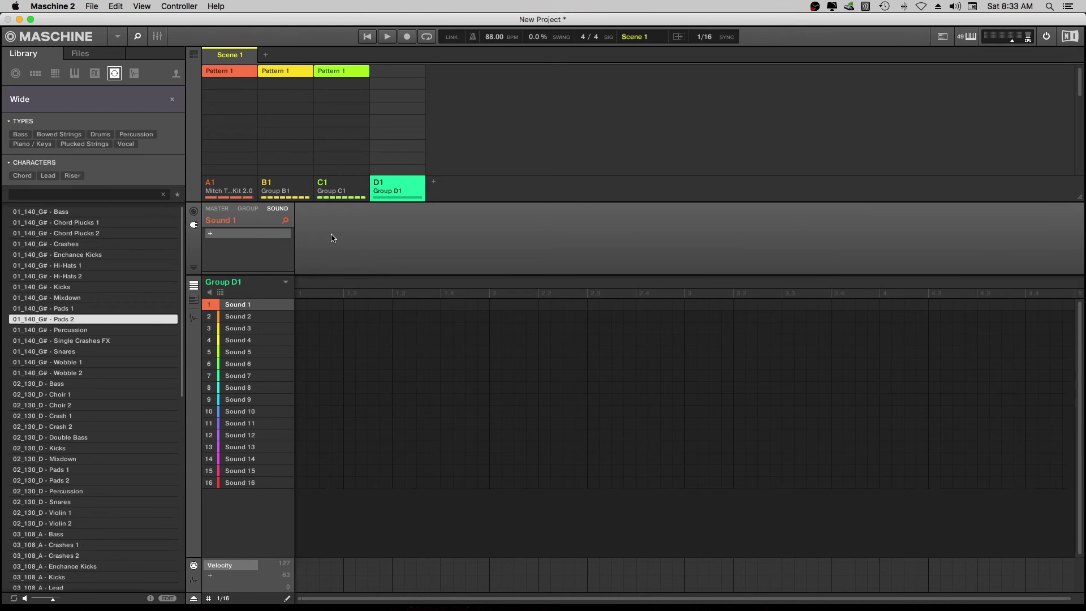
key(Up)
key(Up)
key(Up)
key(Up)
key(Up)
key(Up)
key(Up)
key(Up)
key(Up)
key(Up)
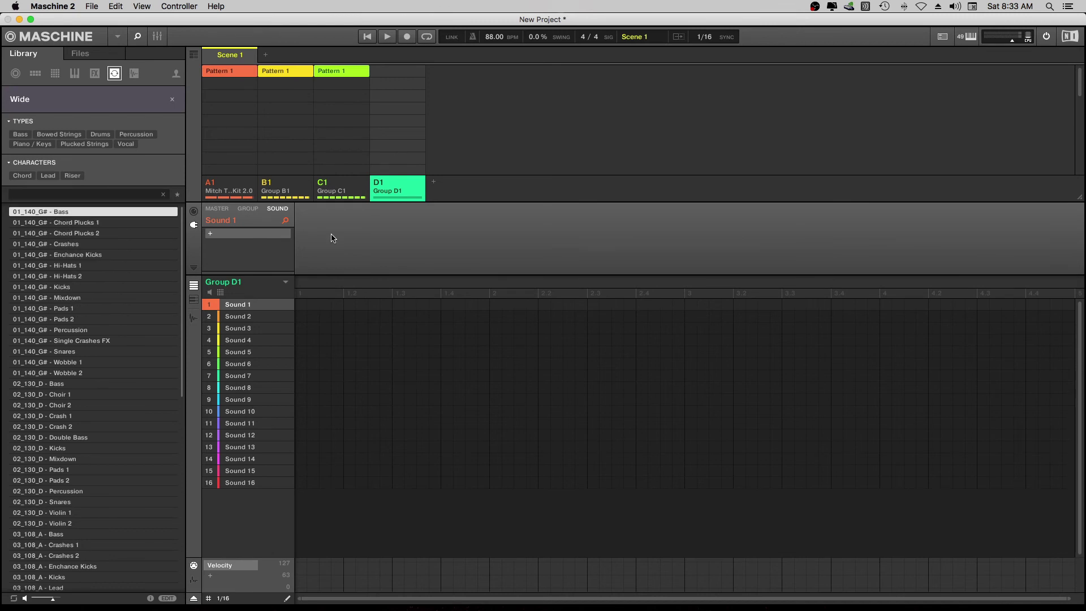
key(Return)
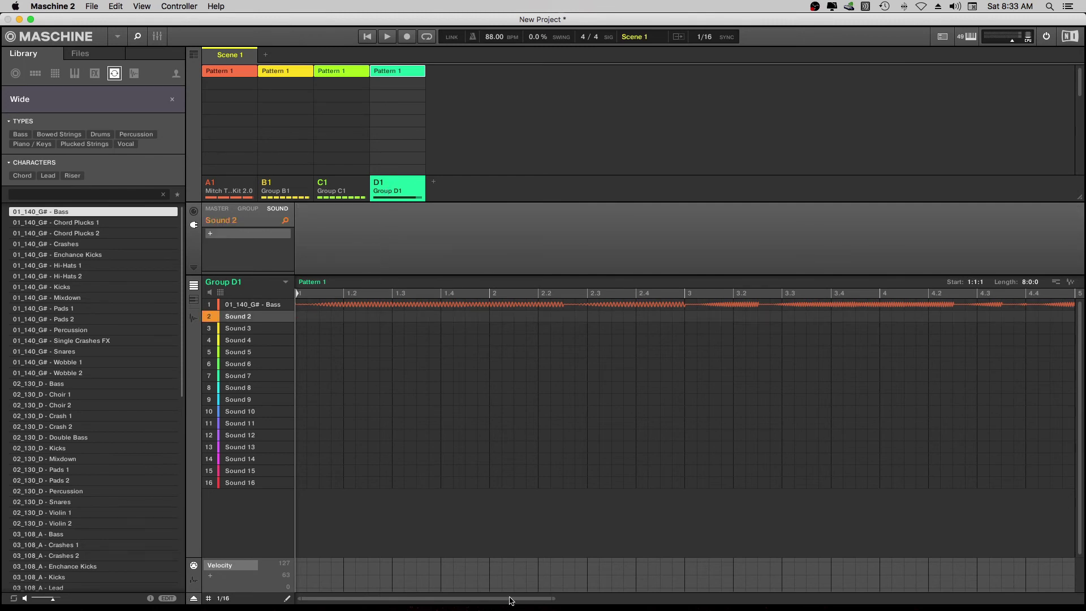
scroll(501, 602, down, 2)
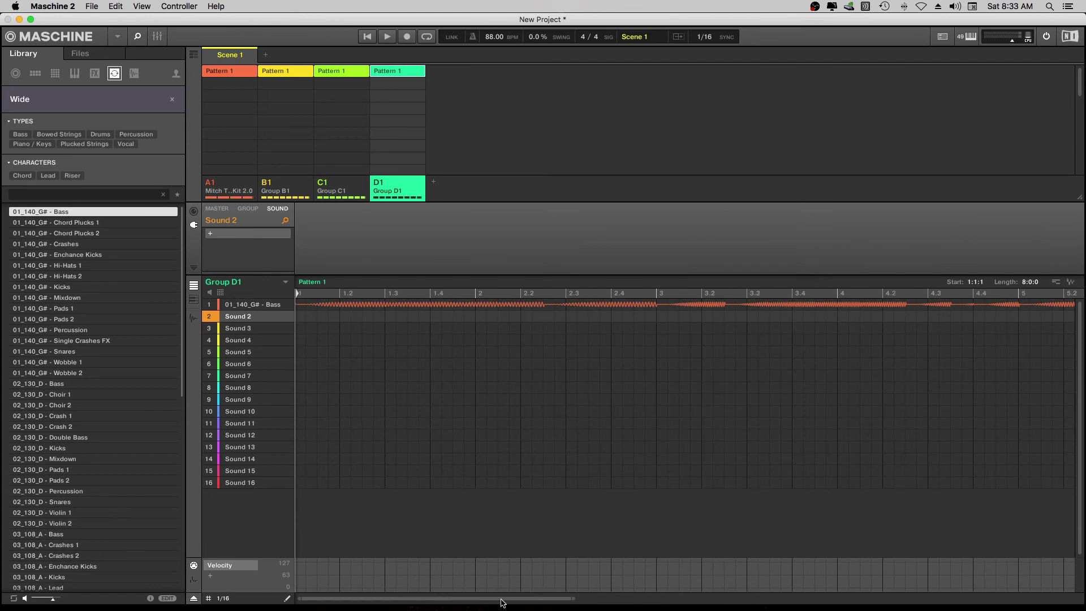
scroll(501, 602, down, 4)
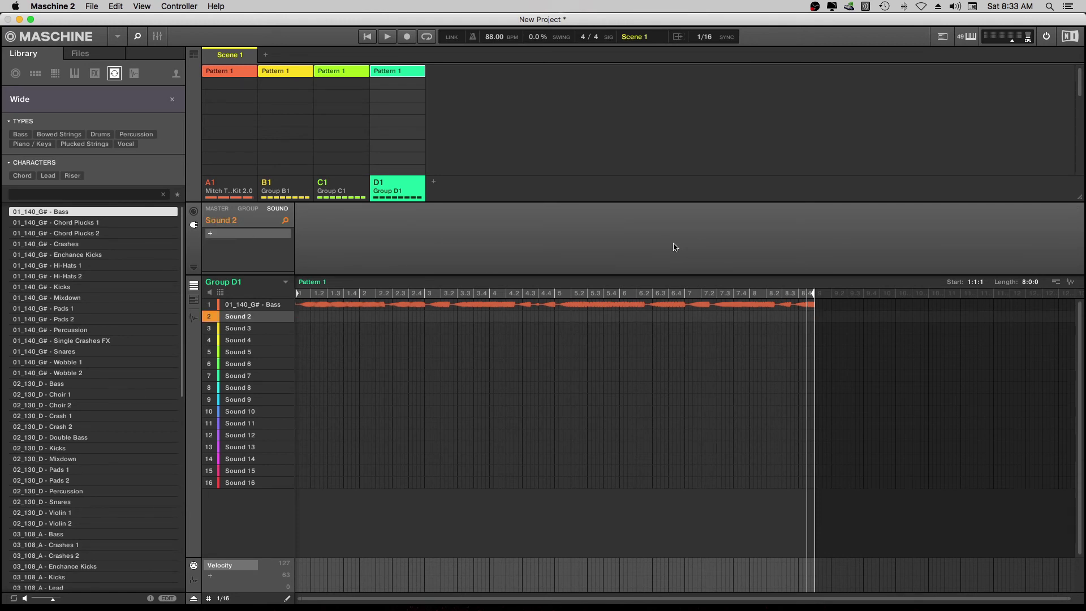
key(space)
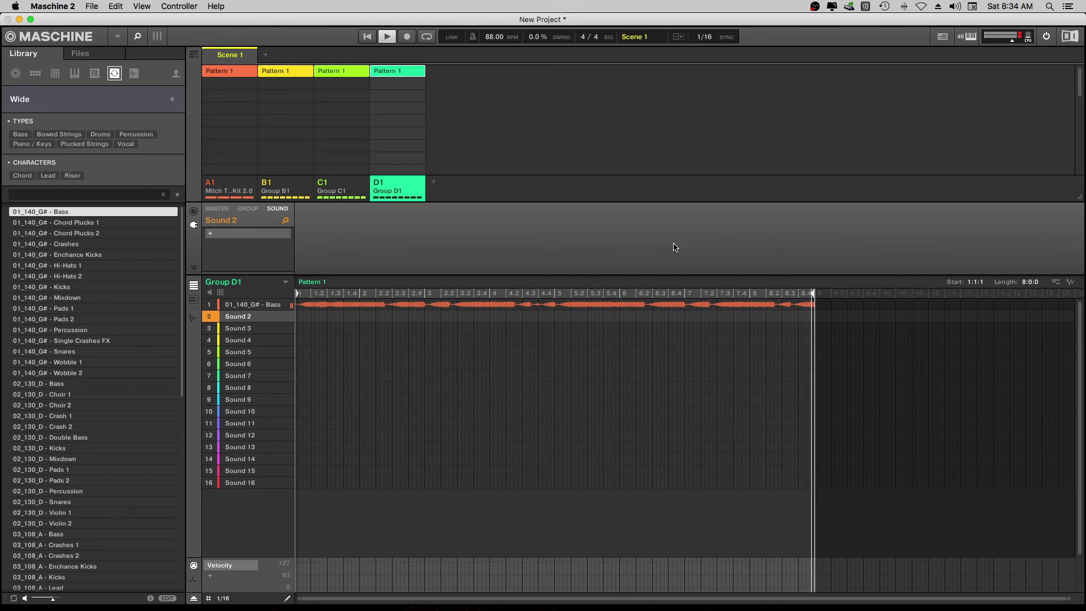
key(space)
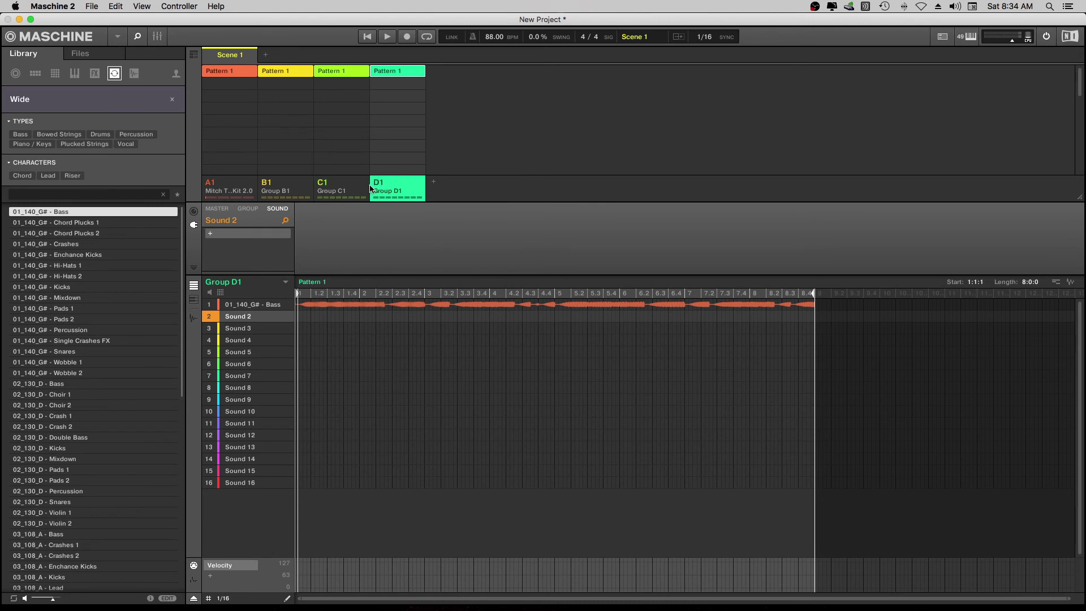
Mute groups C1 and B1, then bring group A1's drum kit pattern into view.
right_click(322, 187)
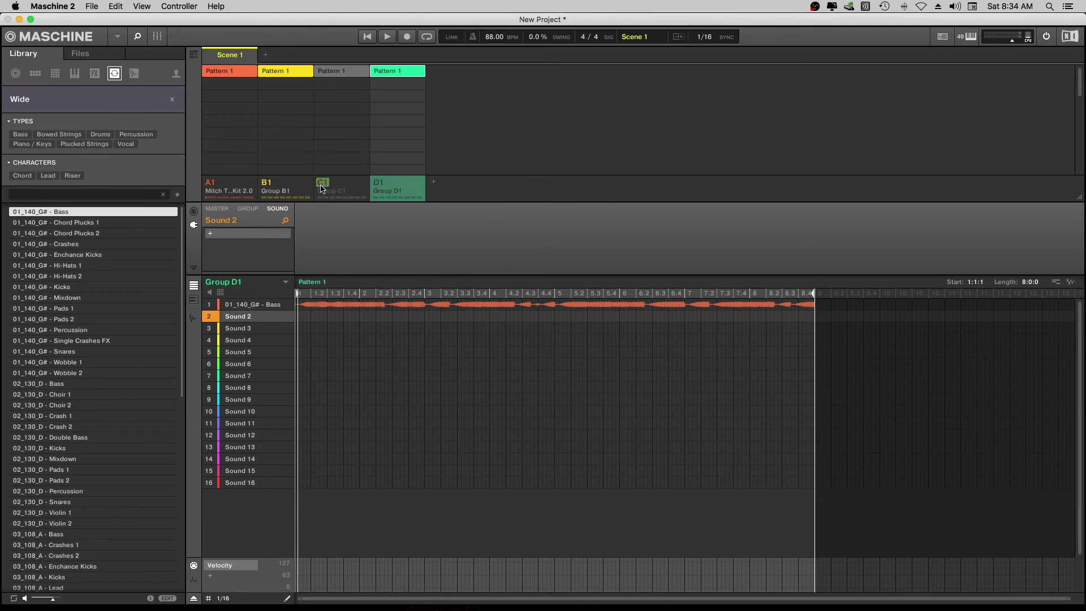
right_click(271, 188)
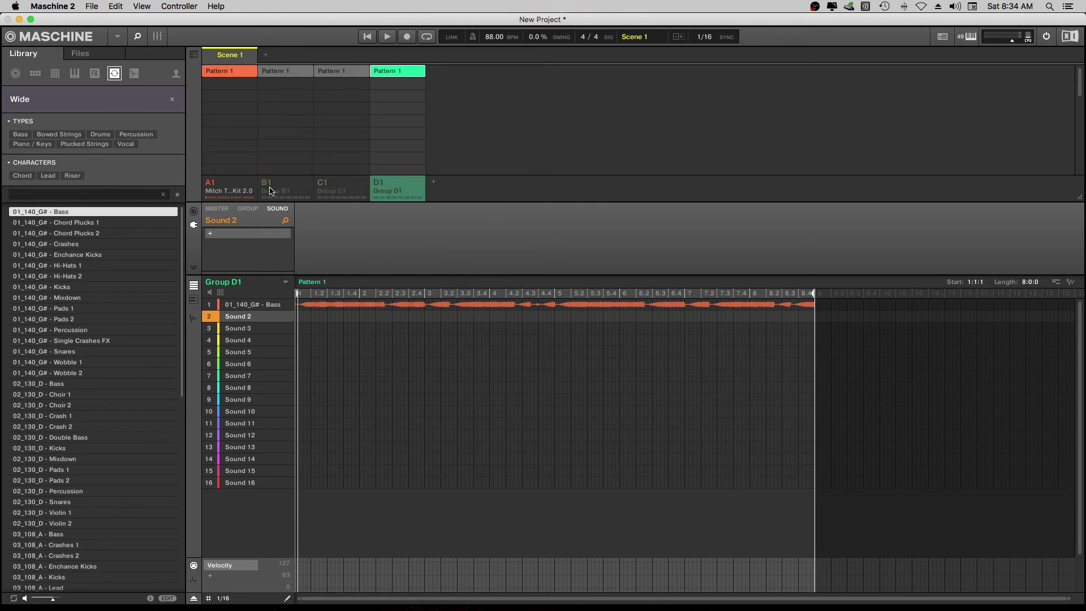
click(237, 185)
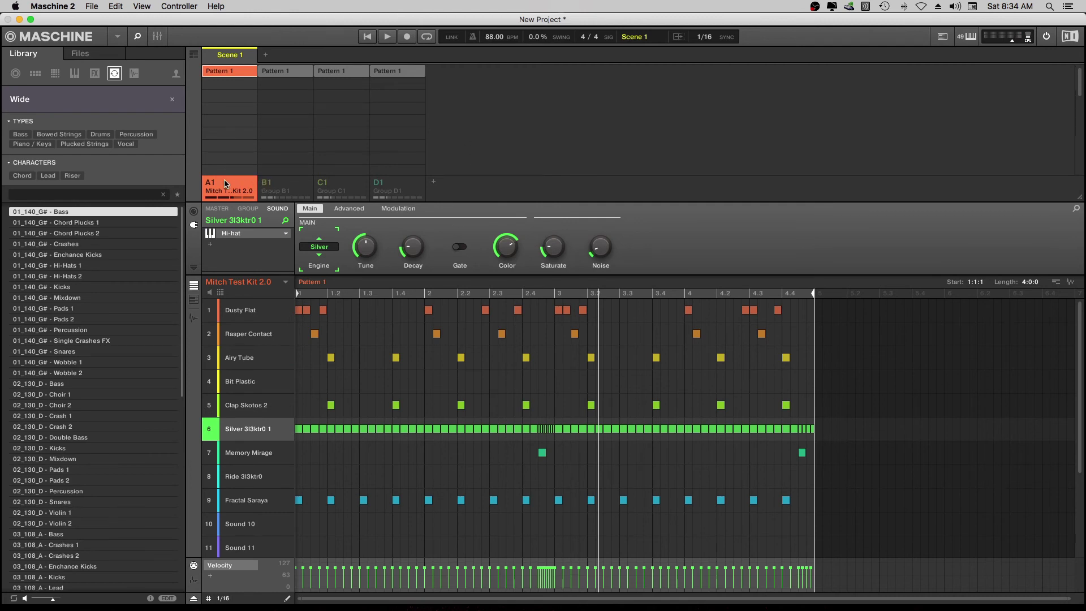
Solo group B1, play its two Chord Plucks loops, and zoom to fit all 8 bars.
click(268, 185)
click(298, 185)
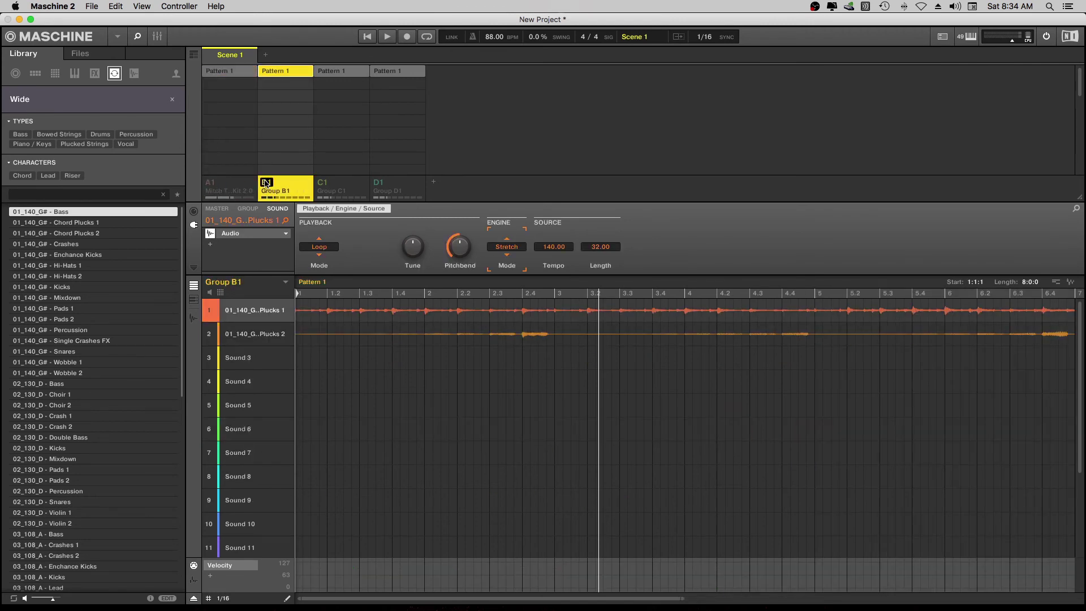
key(space)
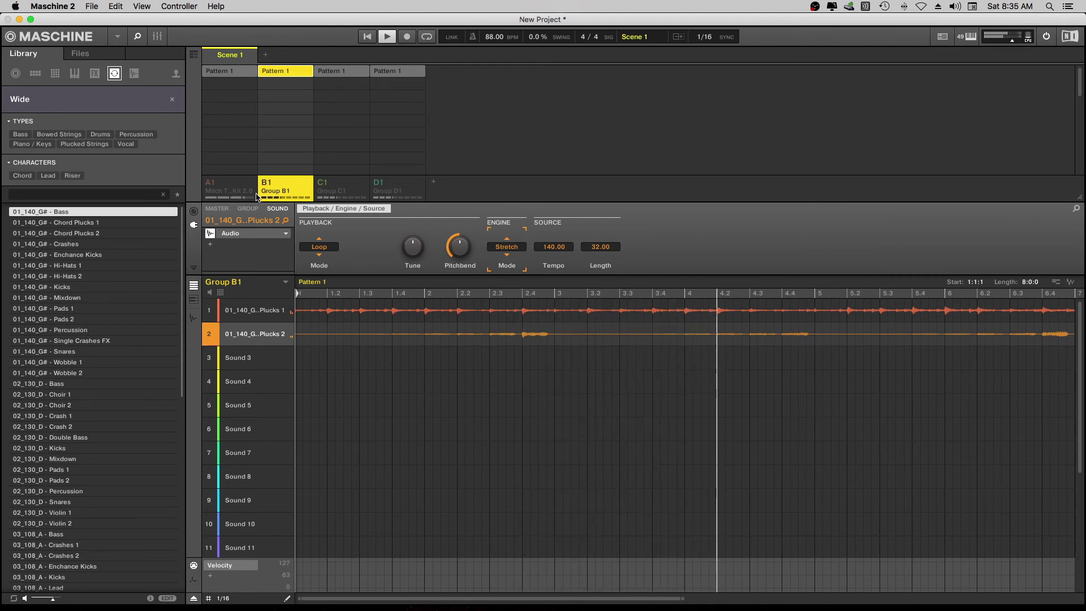
drag(481, 598, 483, 603)
double_click(484, 602)
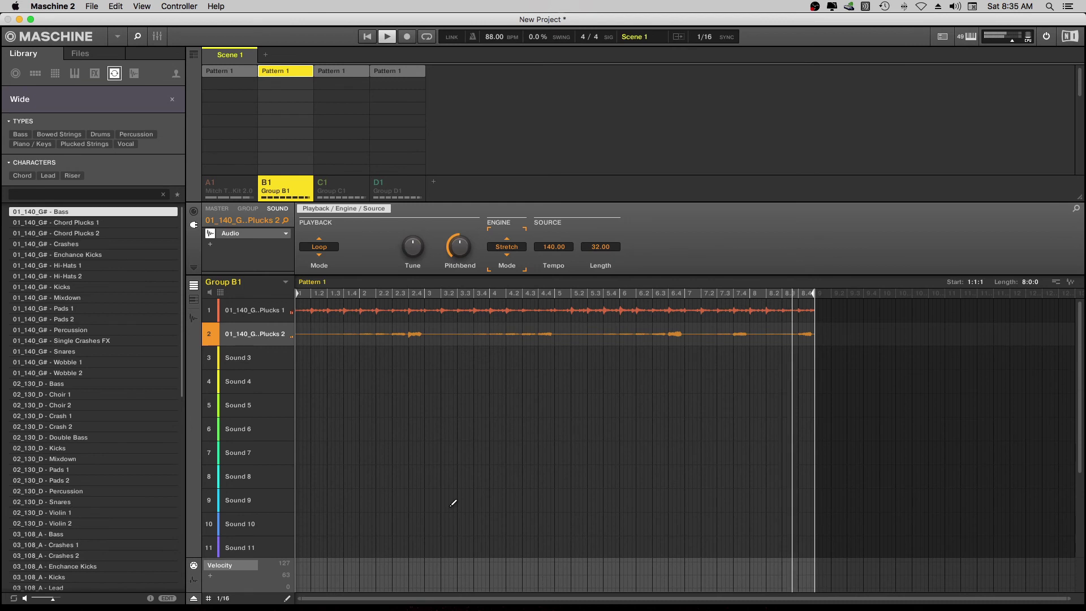
key(space)
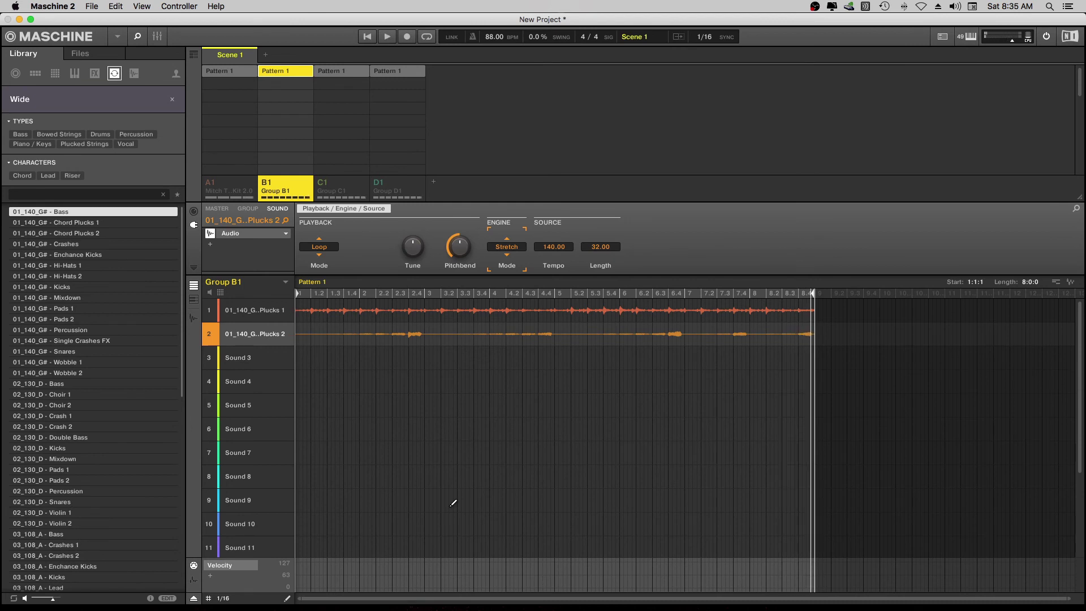
Solo group C1 and play it with Pads 1 unmuted and Pads 2 muted.
click(325, 184)
click(344, 184)
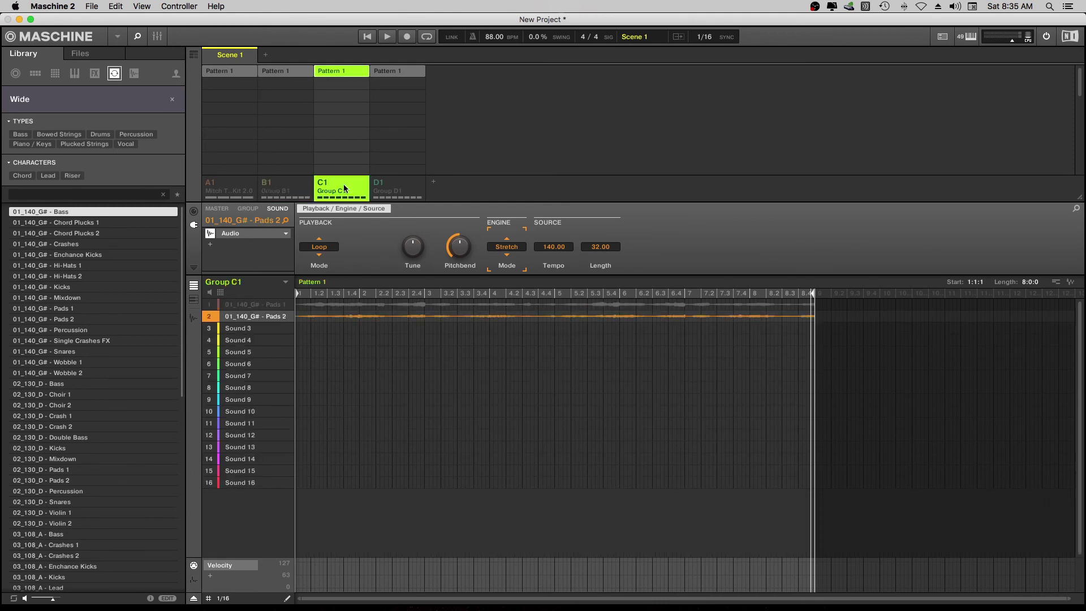
click(209, 306)
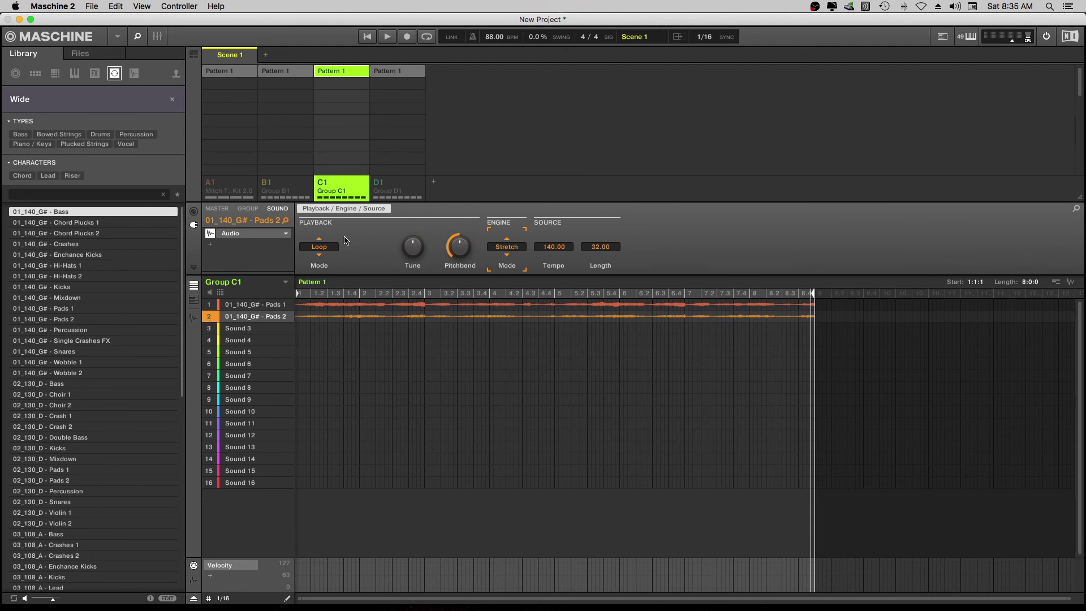
key(space)
click(243, 316)
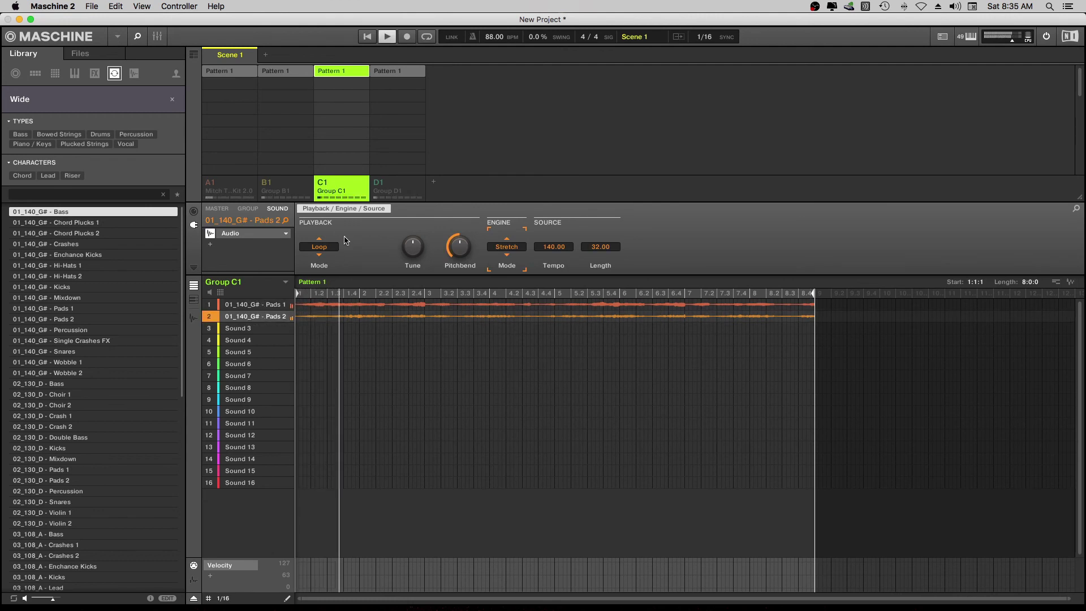
click(209, 316)
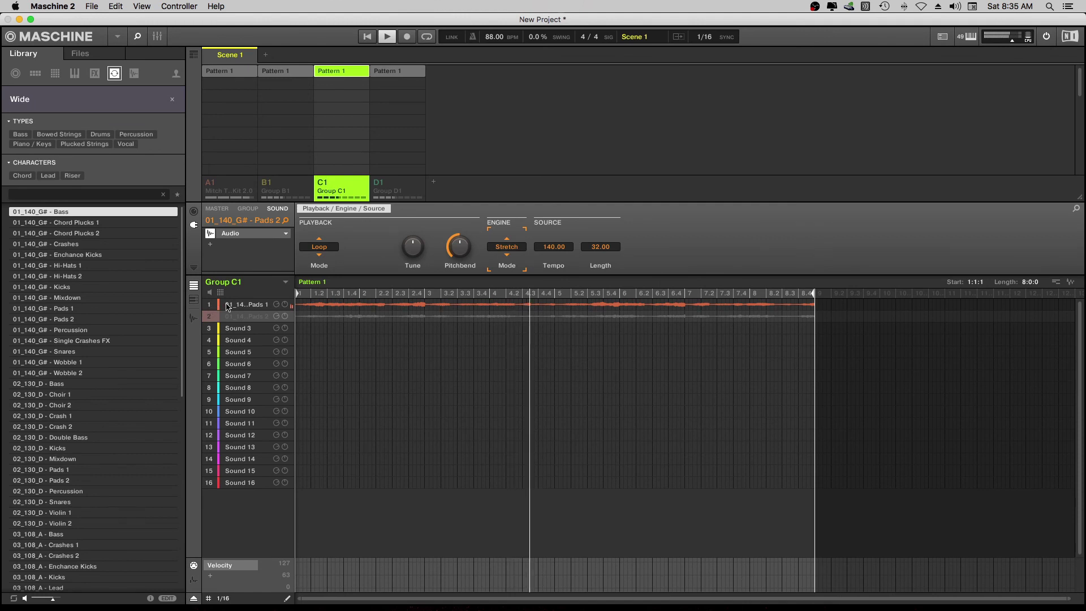
click(210, 304)
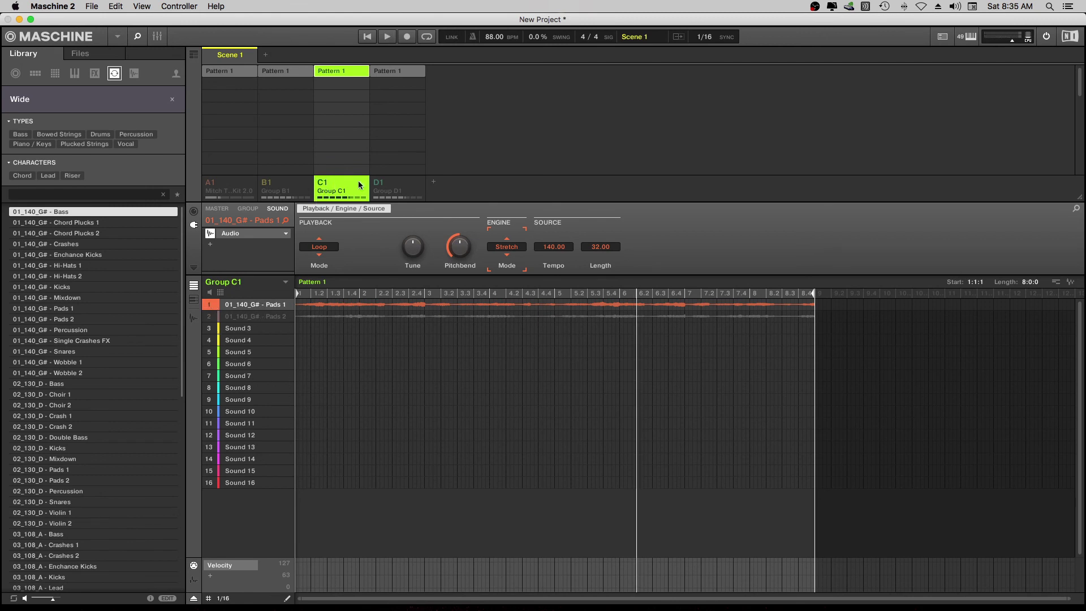
Show group D1, select its 01_140_G# - Bass sound, and play the loop alone.
click(399, 187)
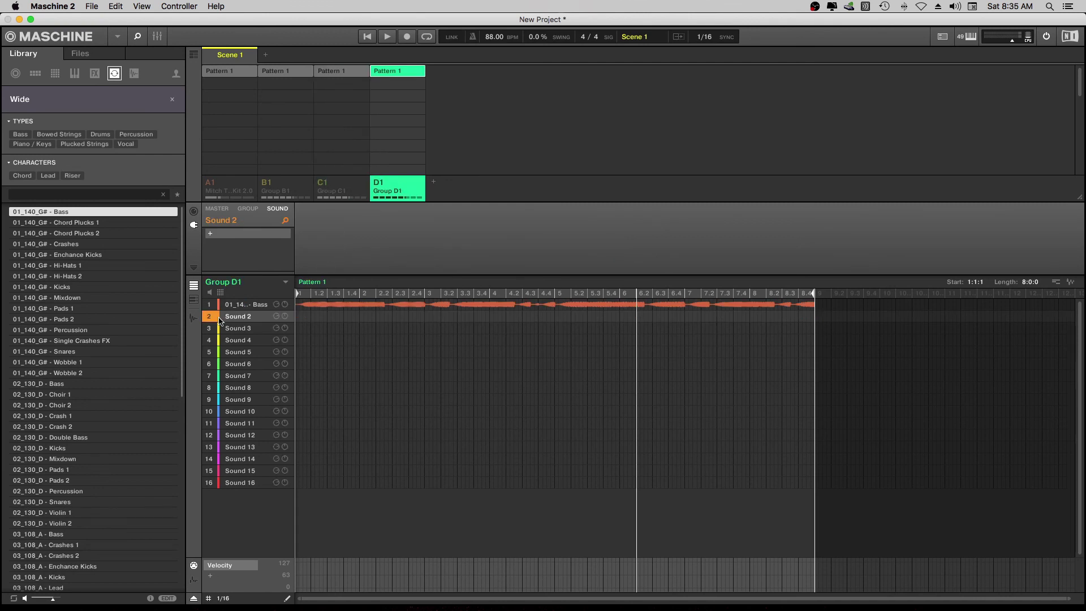
click(238, 305)
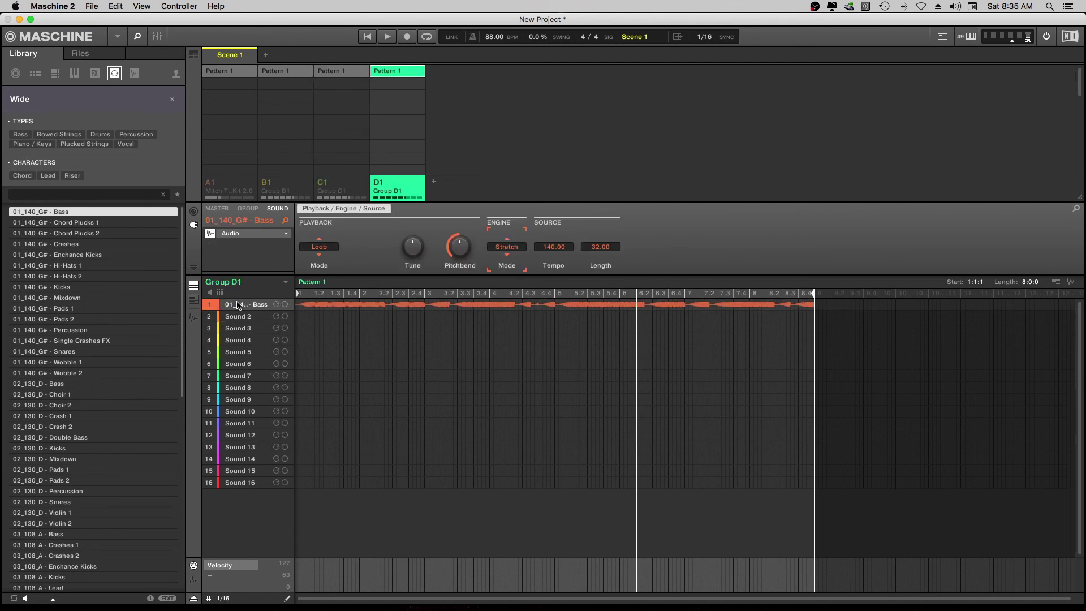
key(space)
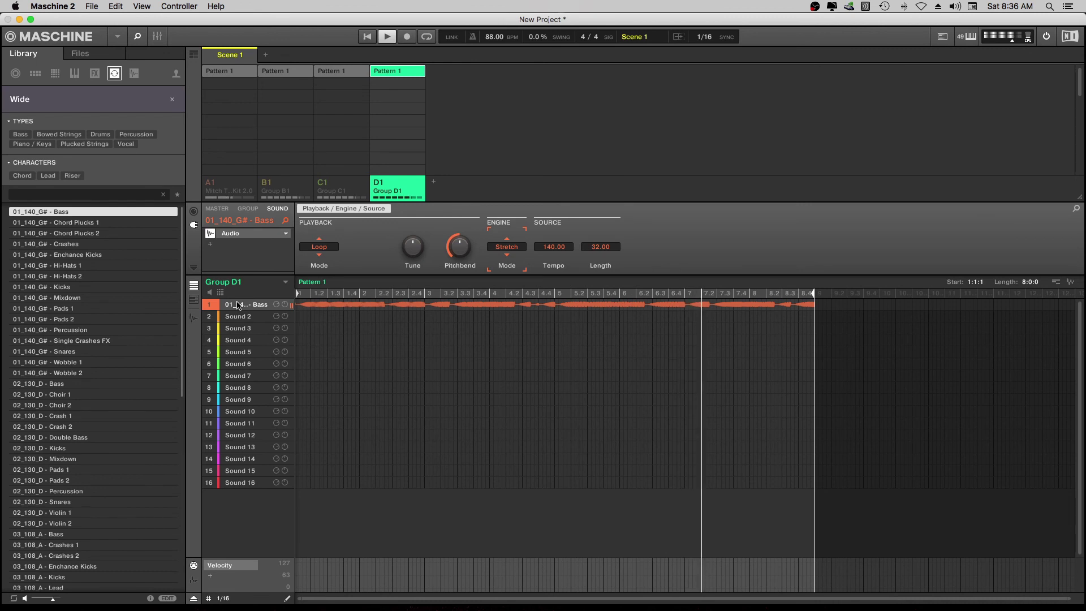
key(Down)
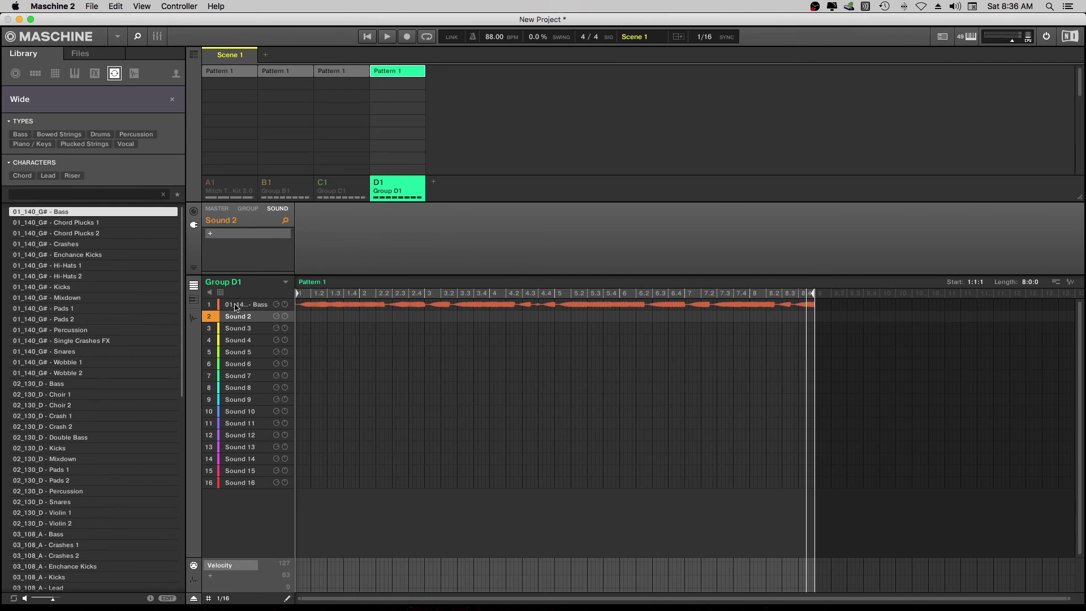
Unmute groups A1, B1 and C1 so all four groups play together.
click(236, 307)
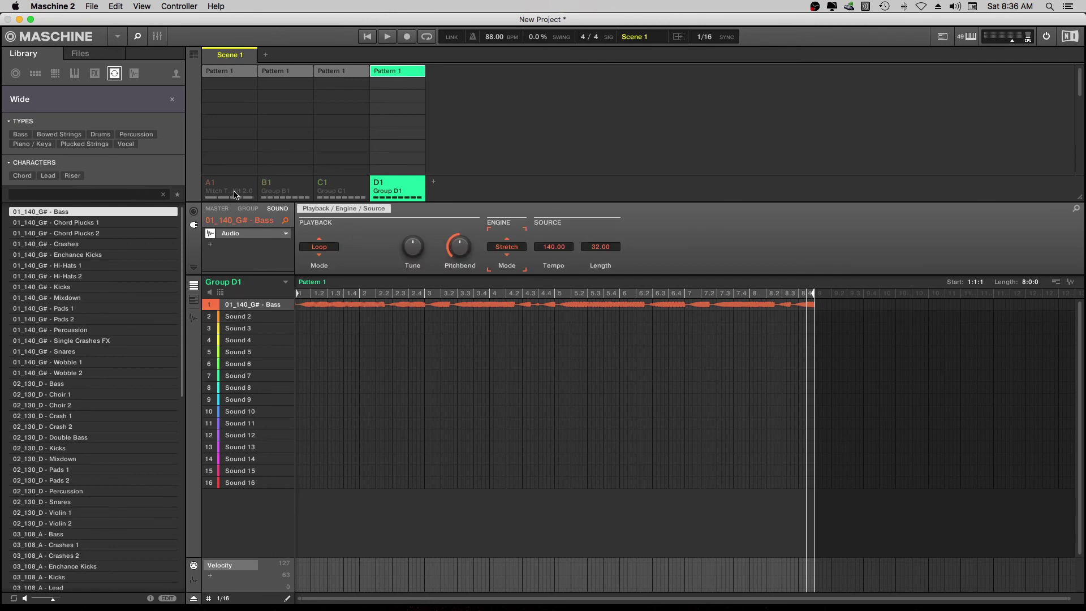
click(215, 185)
click(267, 184)
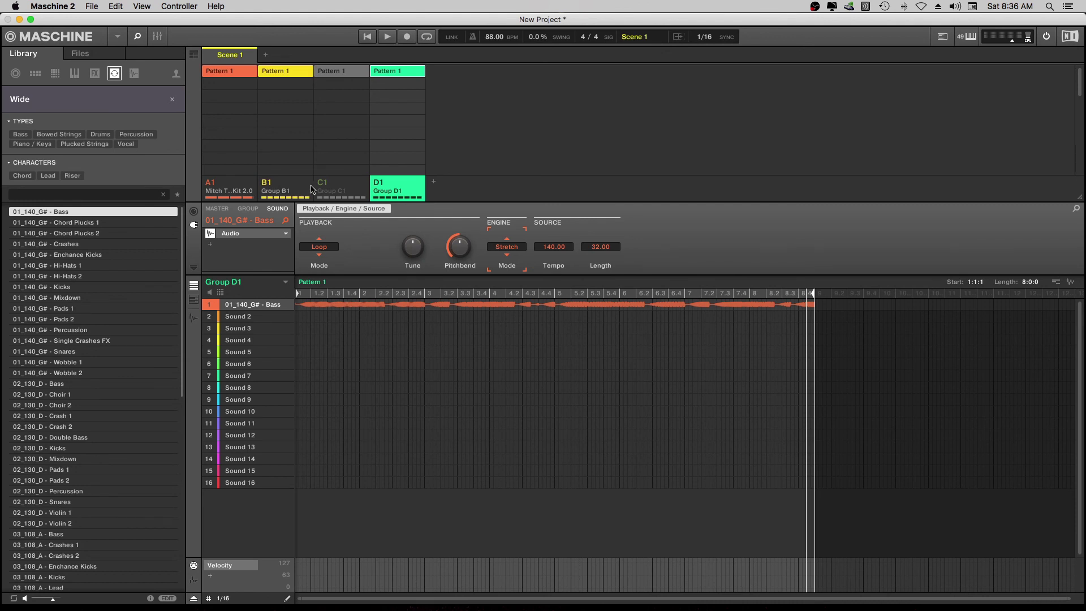
click(322, 185)
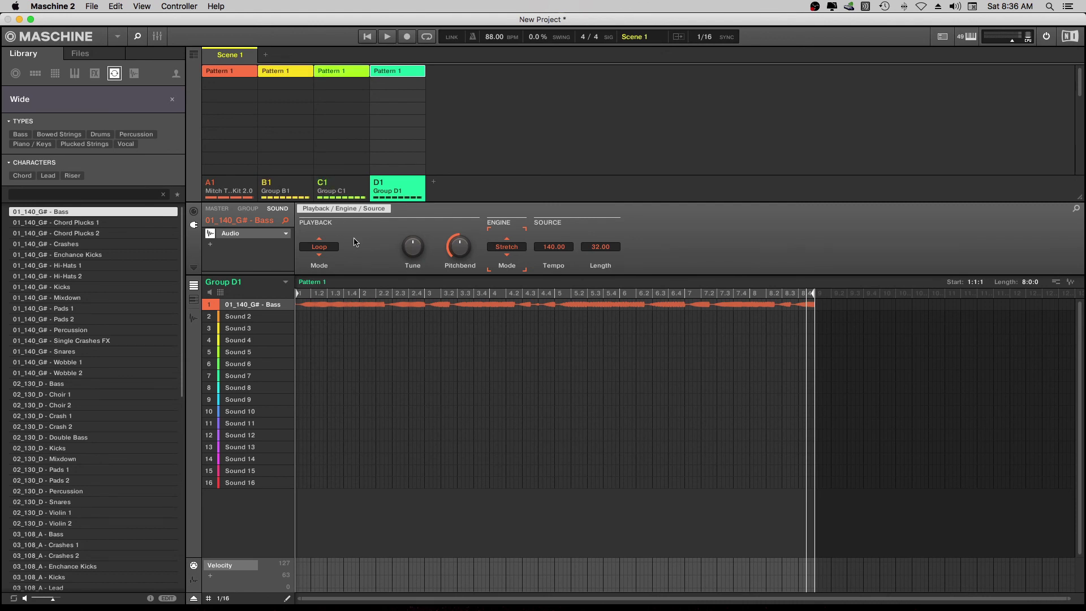
Check groups C1 and B1, ending on group A1's drum kit pattern.
key(Down)
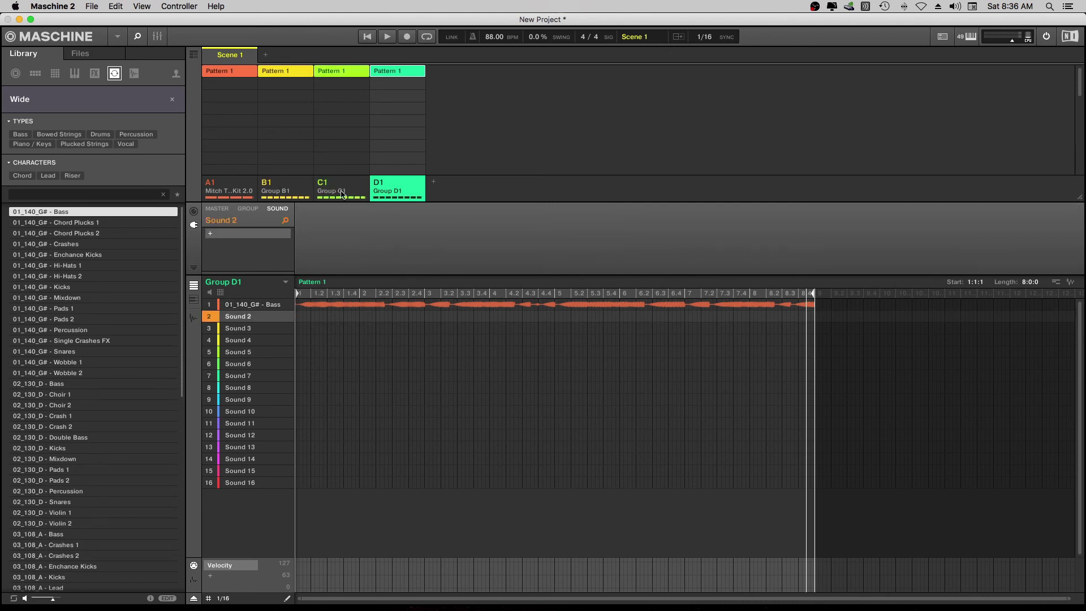
click(341, 191)
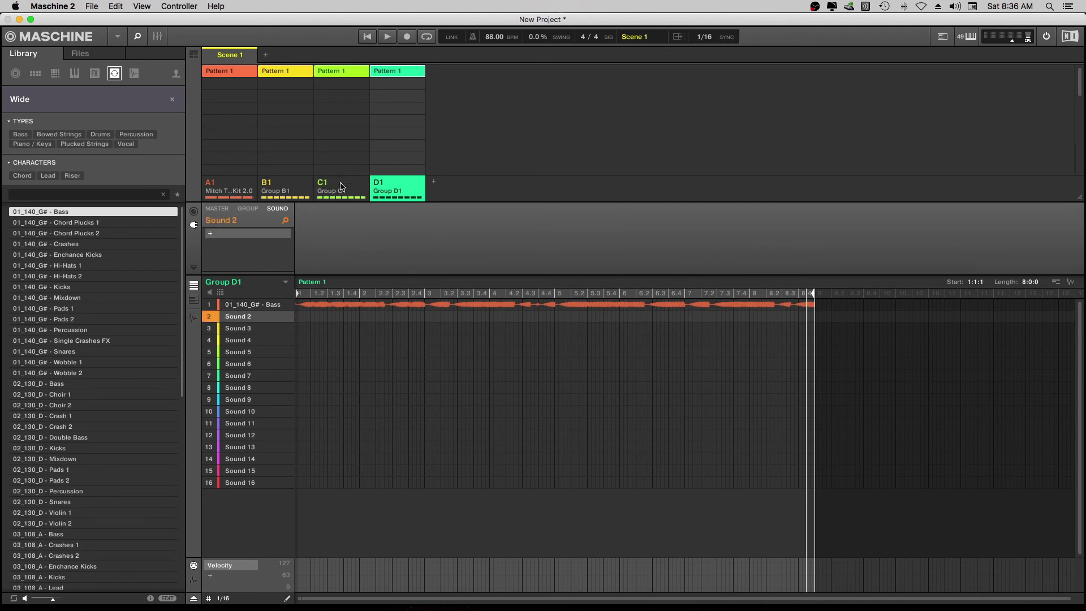
click(282, 186)
click(229, 182)
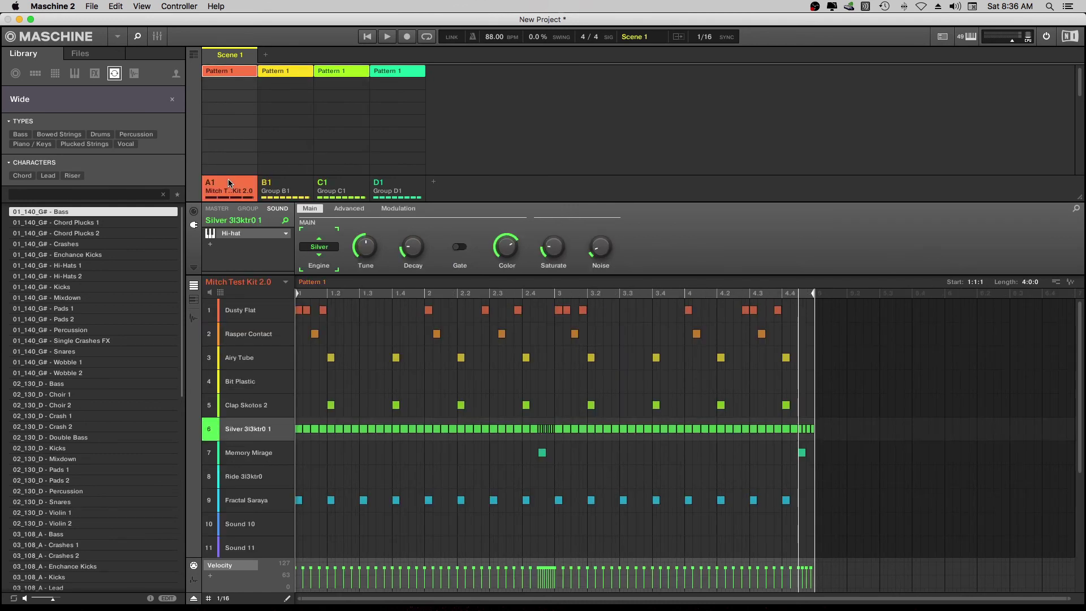
key(space)
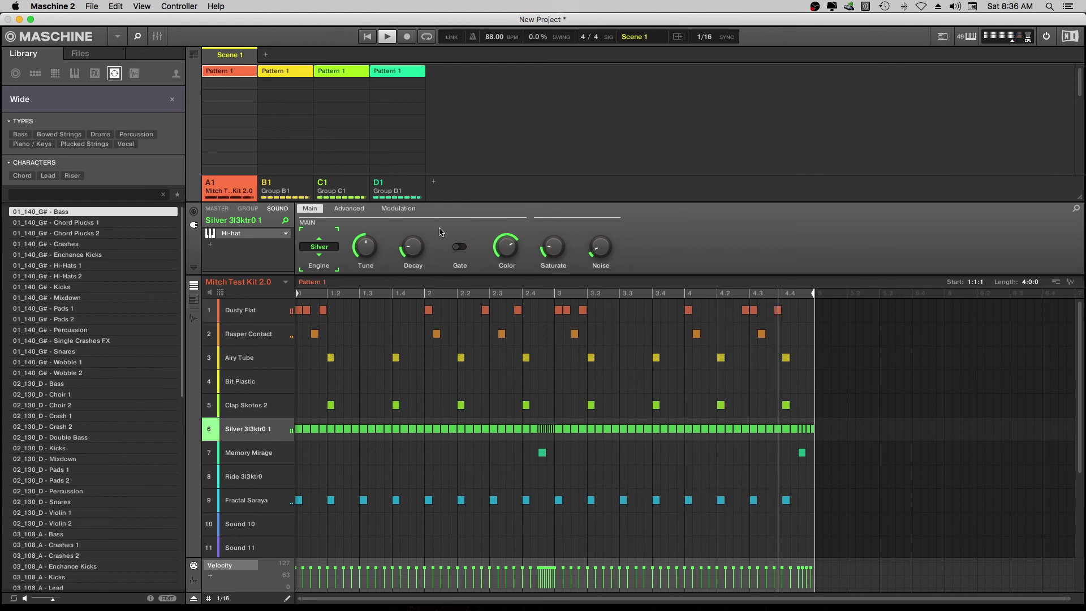
key(space)
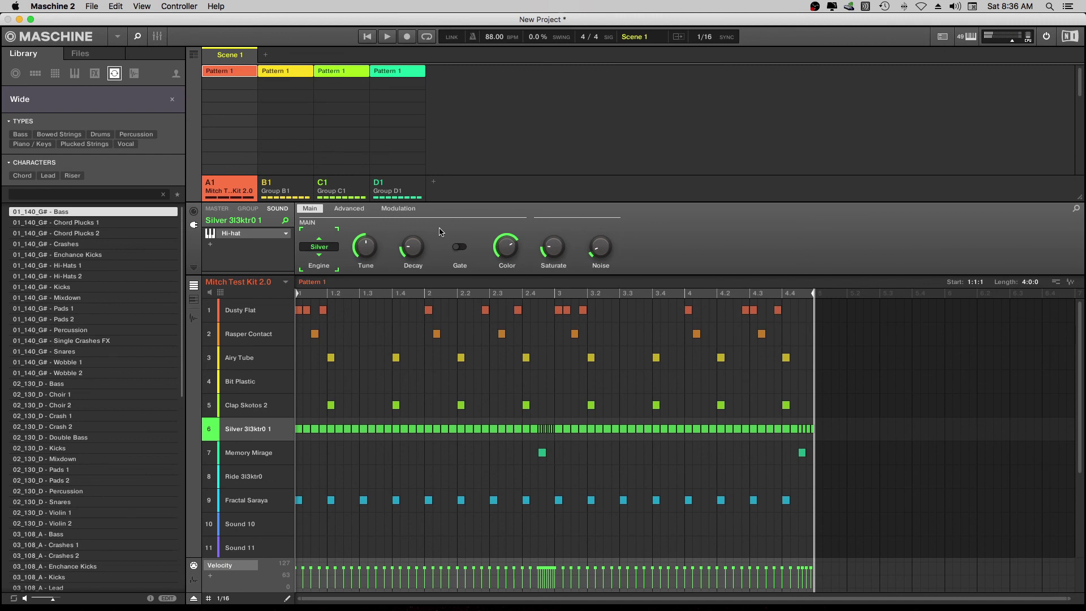